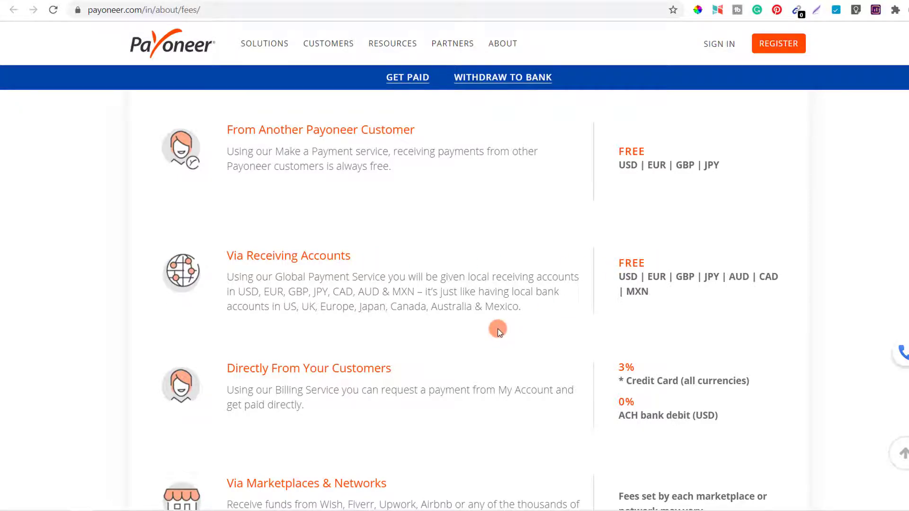
scroll(498, 330, down, 1)
scroll(498, 328, down, 1)
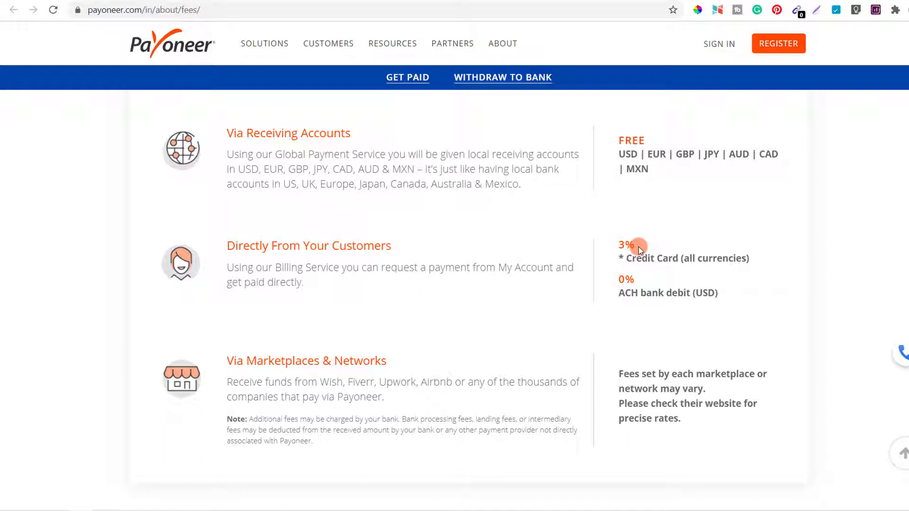
scroll(639, 249, up, 1)
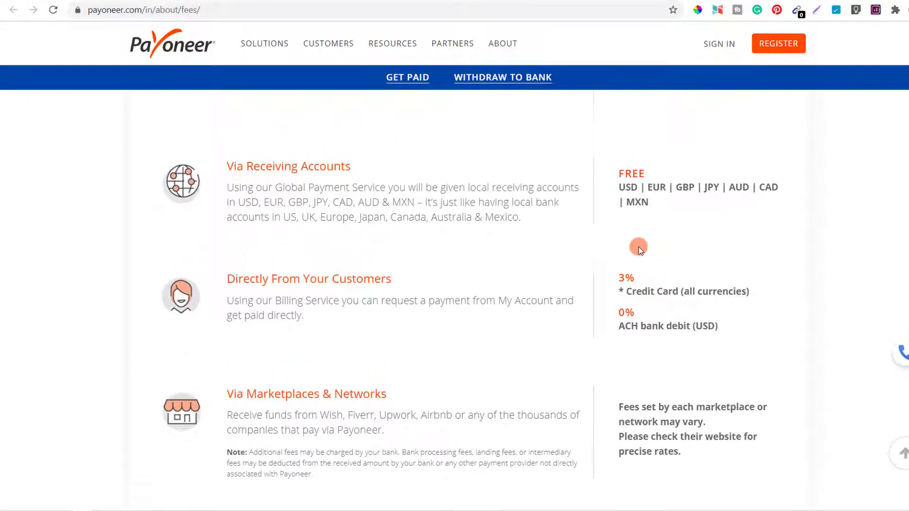
scroll(639, 250, up, 1)
scroll(639, 249, up, 1)
scroll(639, 249, up, 1)
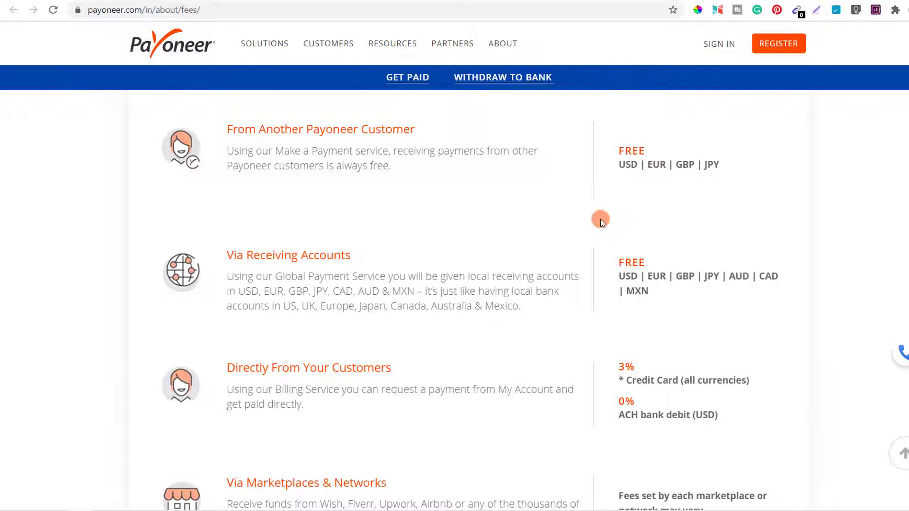
scroll(601, 220, down, 2)
scroll(600, 218, down, 1)
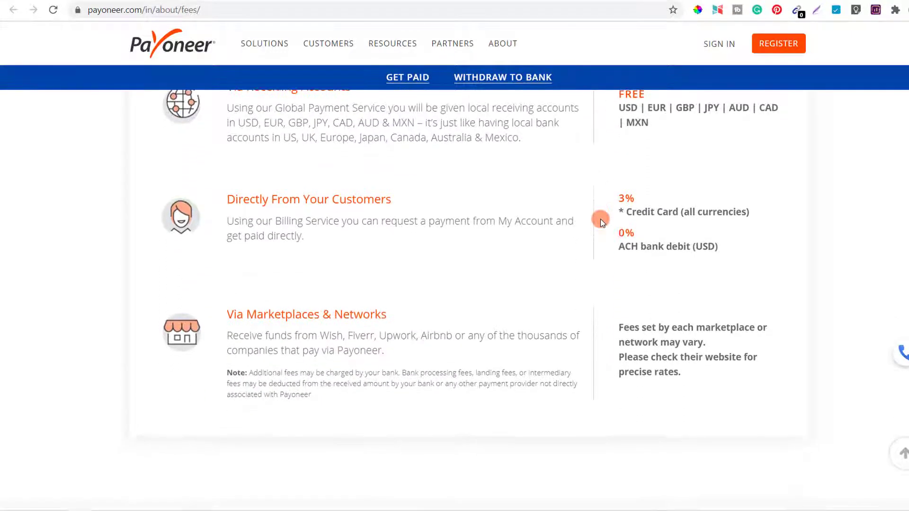
scroll(600, 219, down, 2)
scroll(601, 219, down, 2)
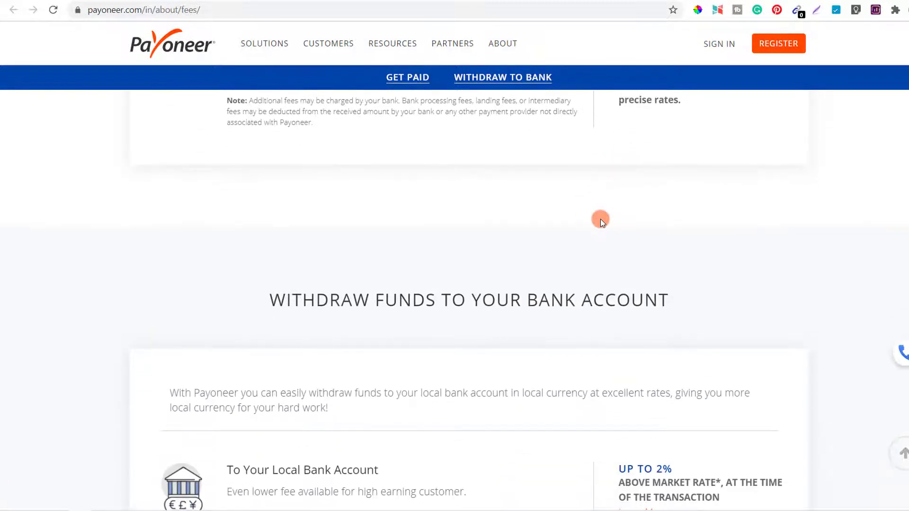
scroll(600, 220, down, 1)
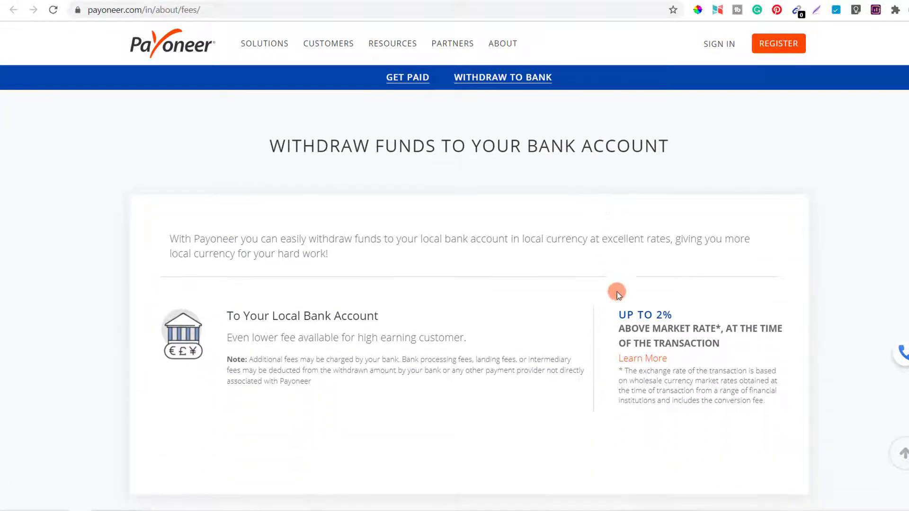
scroll(622, 315, down, 1)
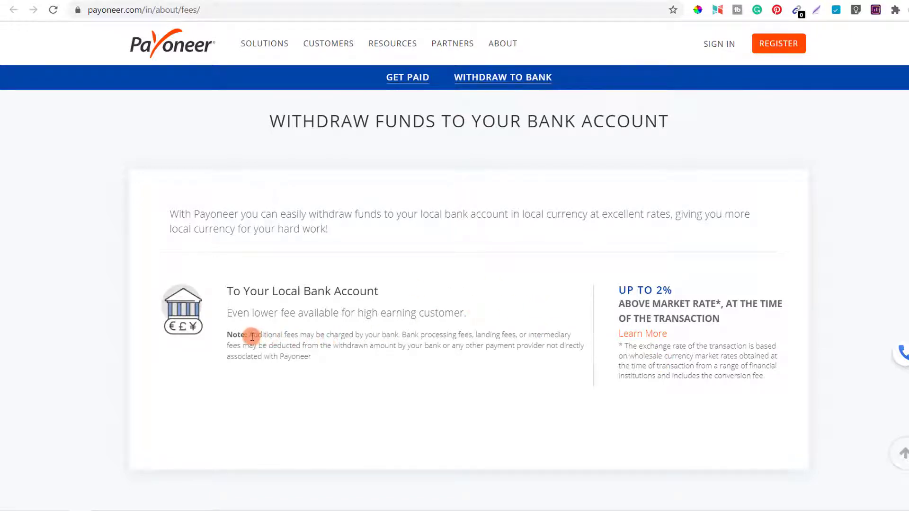
Highlight the note that banks may charge additional fees on withdrawals
drag(248, 335, 406, 334)
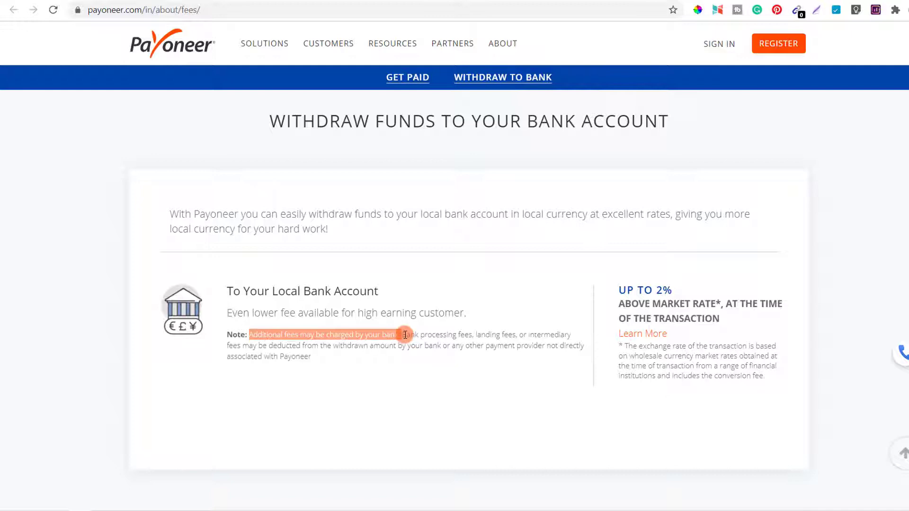
drag(405, 335, 402, 335)
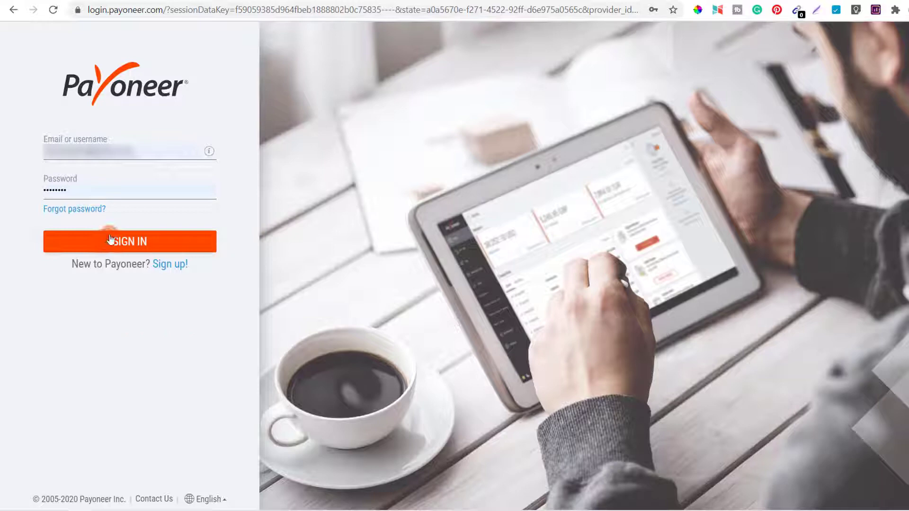
Sign in and go to Receive > Request a Payment from the dashboard
click(134, 245)
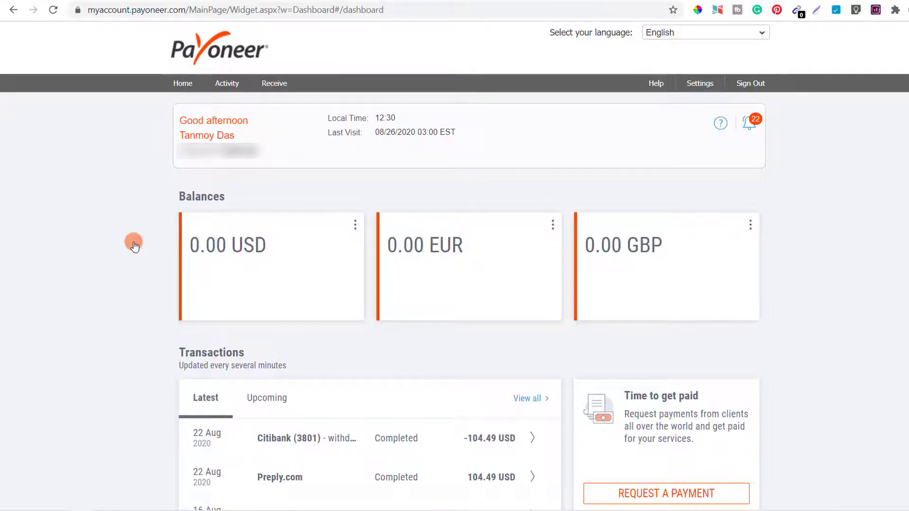
mouse_move(275, 82)
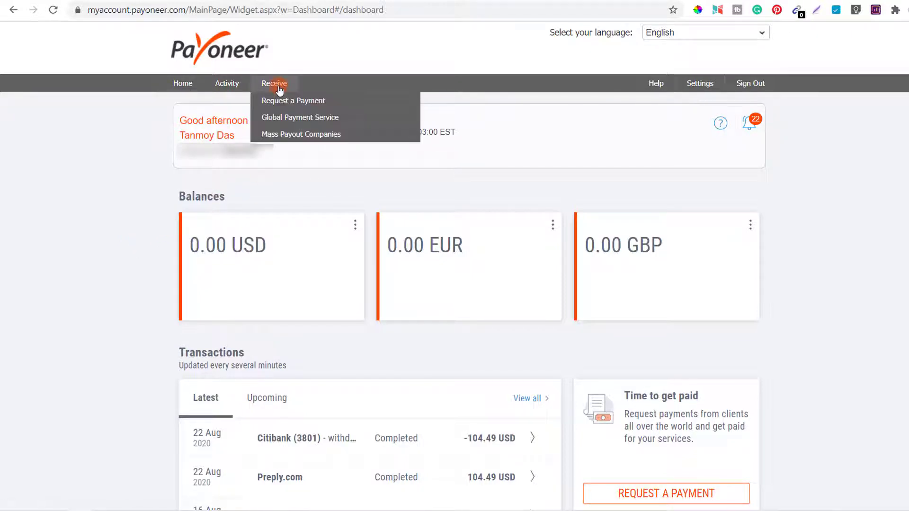
click(319, 101)
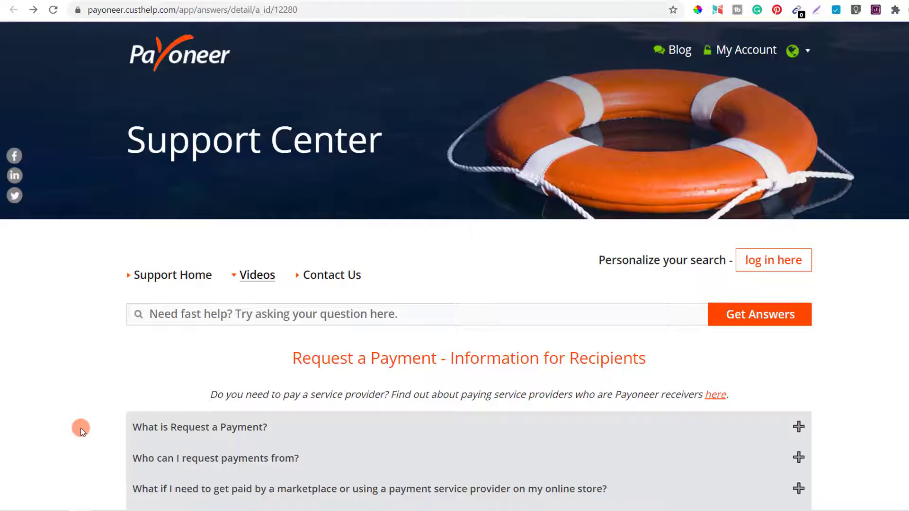
scroll(80, 430, down, 2)
scroll(81, 430, down, 2)
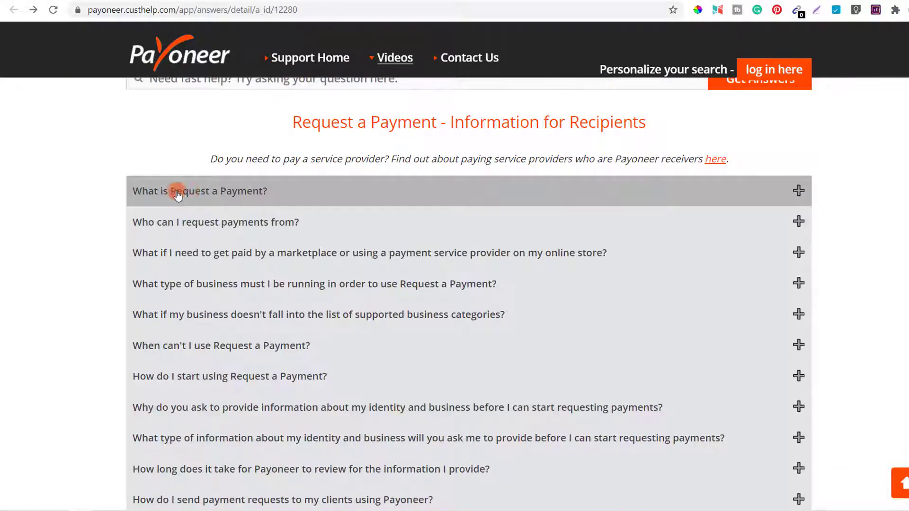
Expand 'What is Request a Payment?' and read how a request is sent to clients with a due date
click(201, 190)
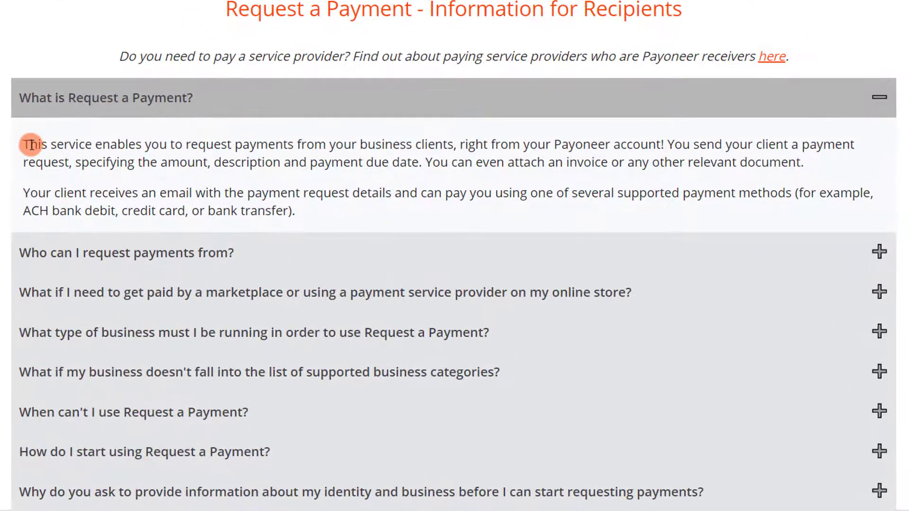
drag(24, 144, 431, 142)
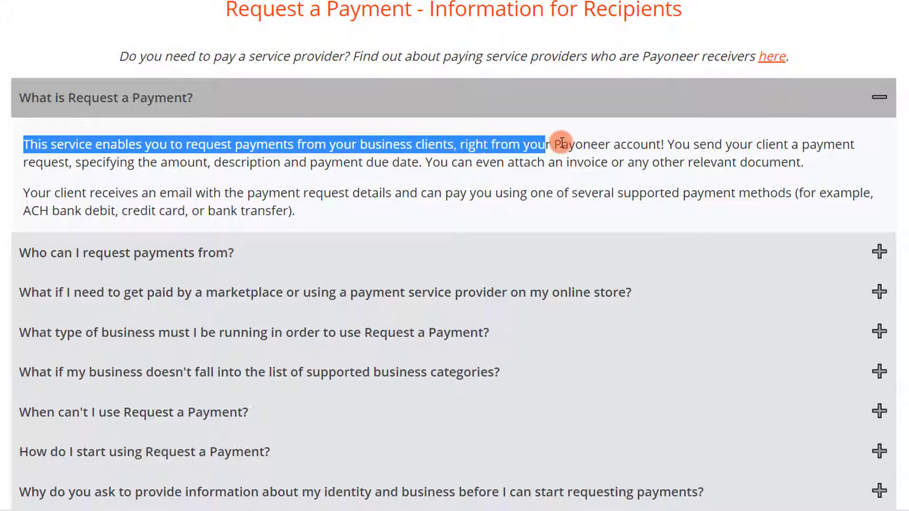
mouse_move(431, 137)
mouse_down()
mouse_move(690, 145)
mouse_move(668, 144)
mouse_up()
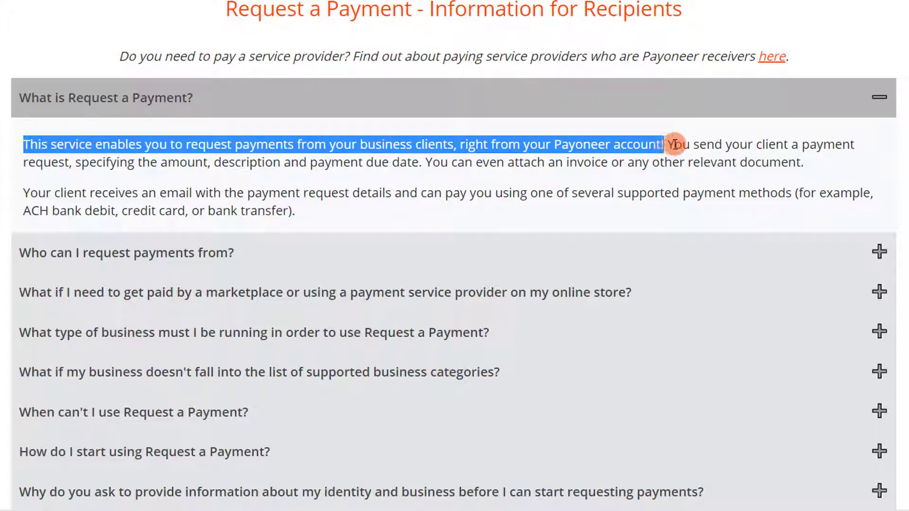
drag(673, 144, 192, 158)
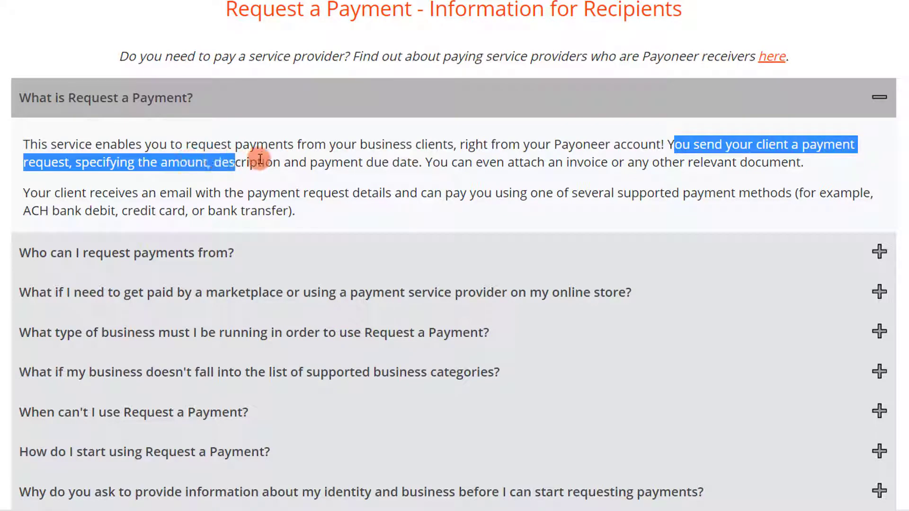
mouse_move(192, 158)
mouse_down()
mouse_move(609, 161)
mouse_move(856, 176)
mouse_up()
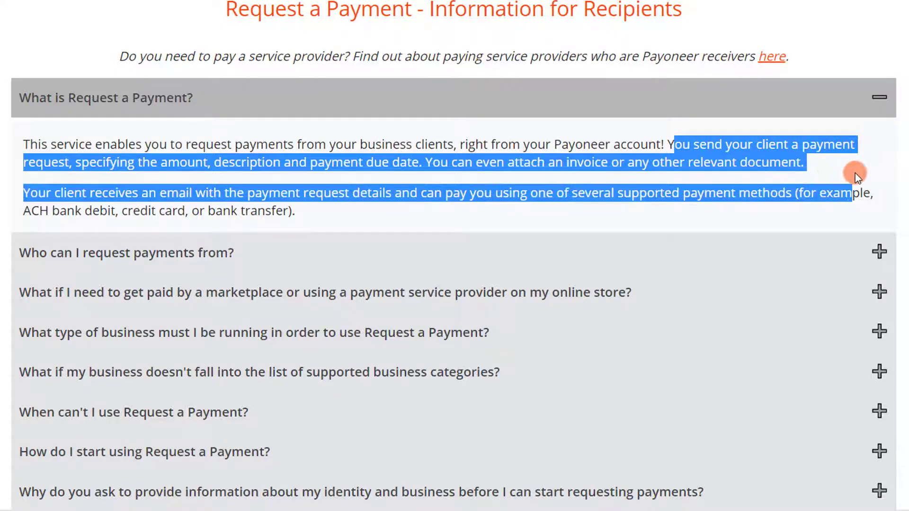
click(831, 167)
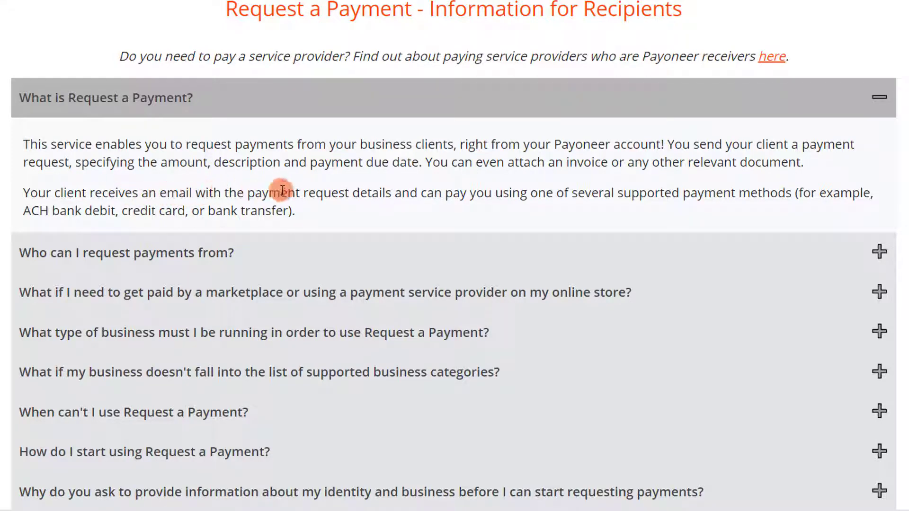
Read how the client can pay and the supported payment methods
drag(396, 194, 613, 192)
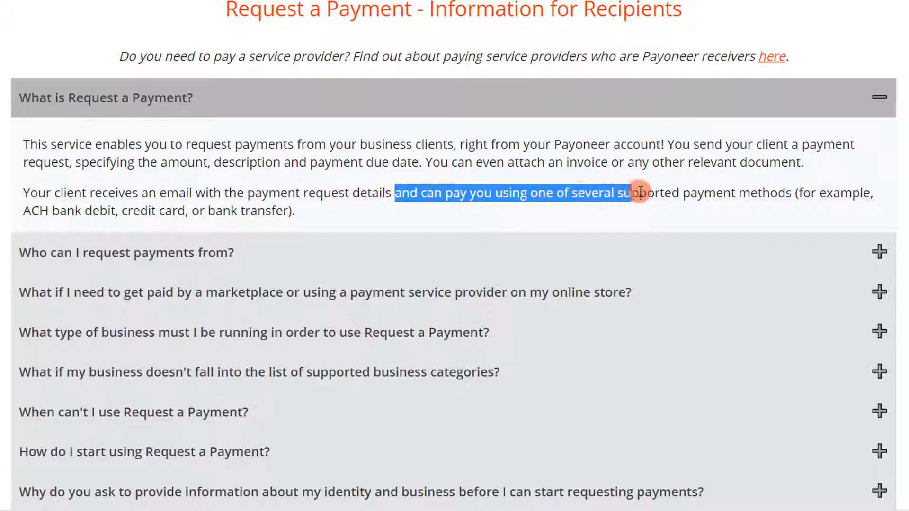
mouse_move(613, 192)
mouse_down()
mouse_move(905, 197)
mouse_move(270, 229)
mouse_move(57, 213)
mouse_move(293, 208)
mouse_up()
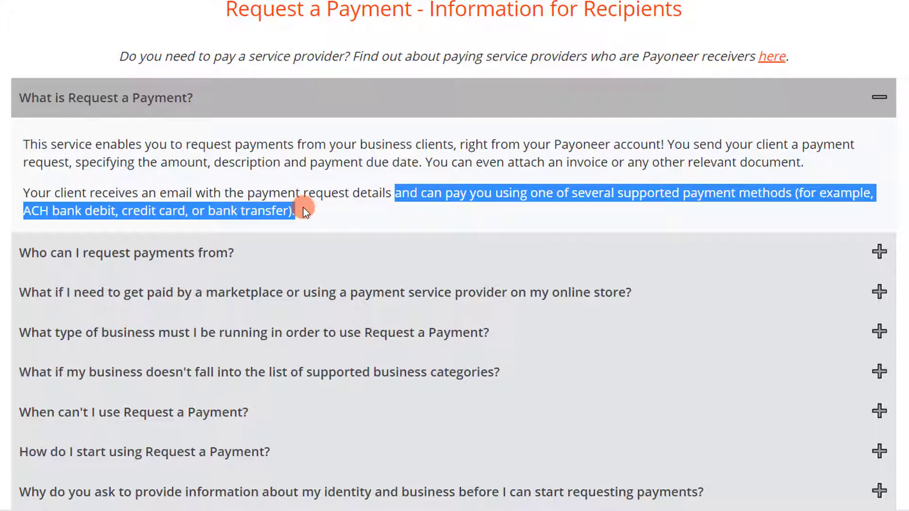
click(303, 207)
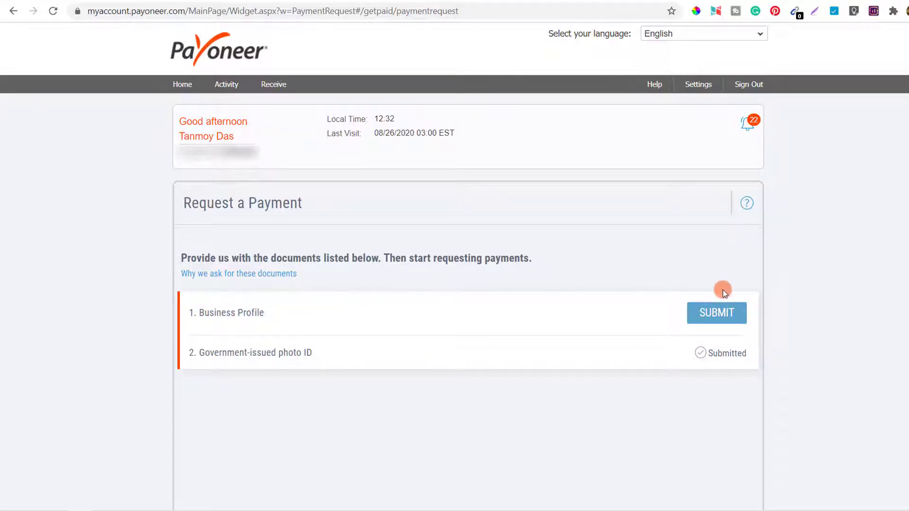
Start the Business Profile submission required before requesting payments
click(717, 314)
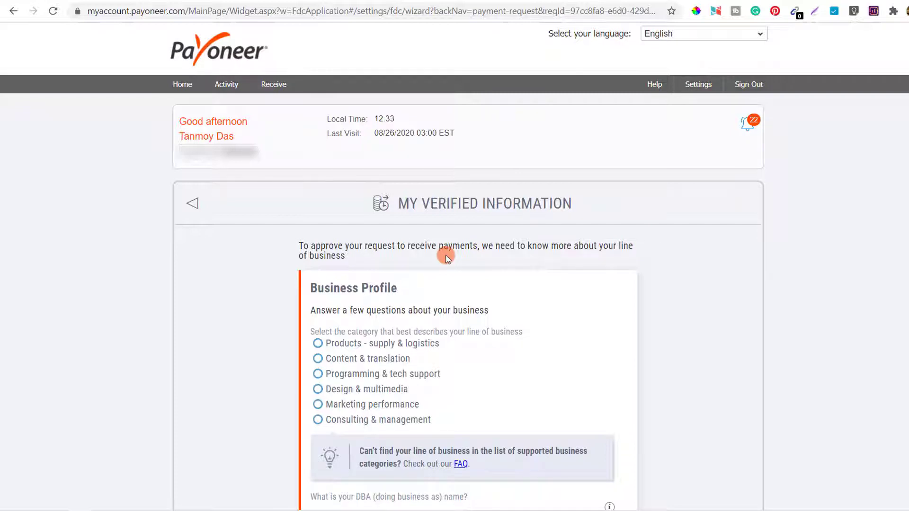
scroll(448, 259, down, 2)
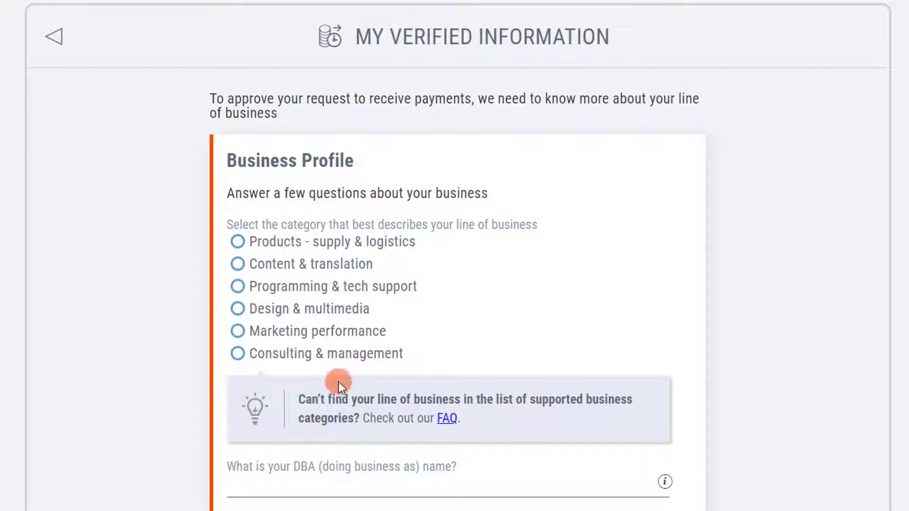
Choose Consulting & management as the line of business
click(239, 354)
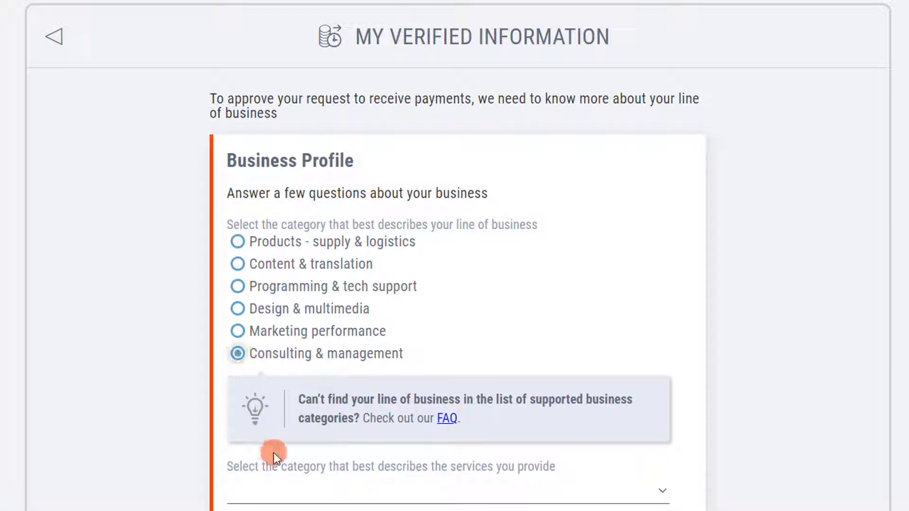
scroll(284, 454, down, 1)
scroll(321, 435, down, 2)
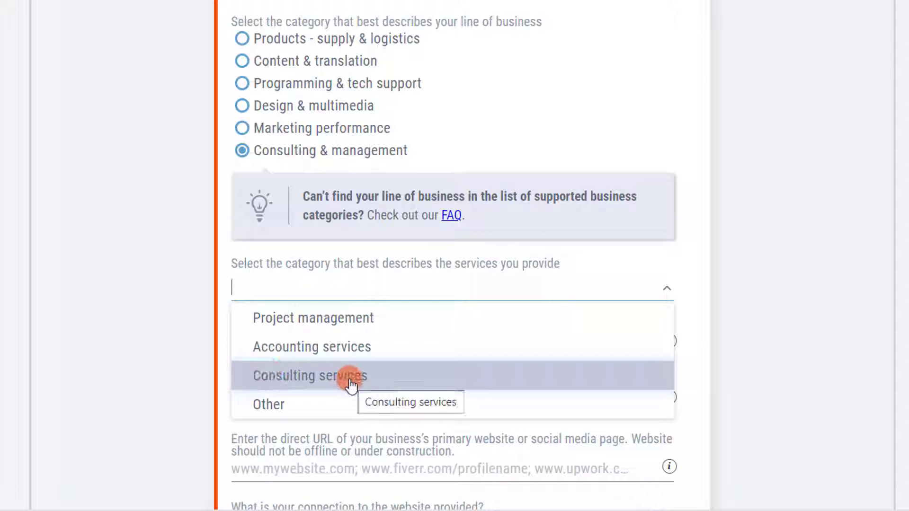
Set Project management as service and fill the DBA name from autofill
click(295, 327)
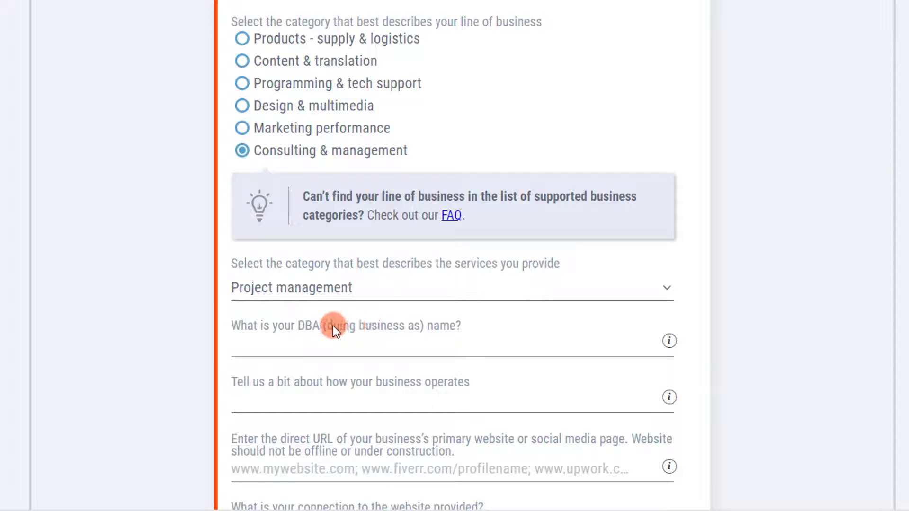
click(467, 344)
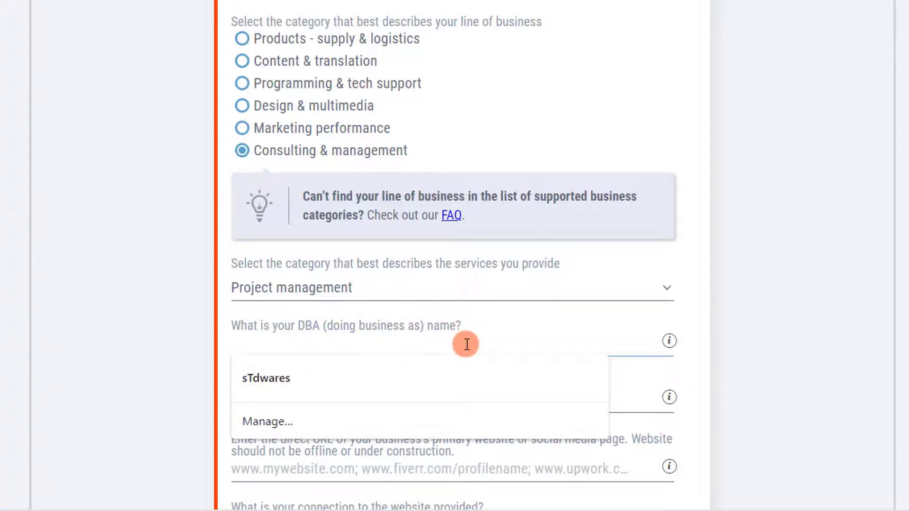
click(286, 377)
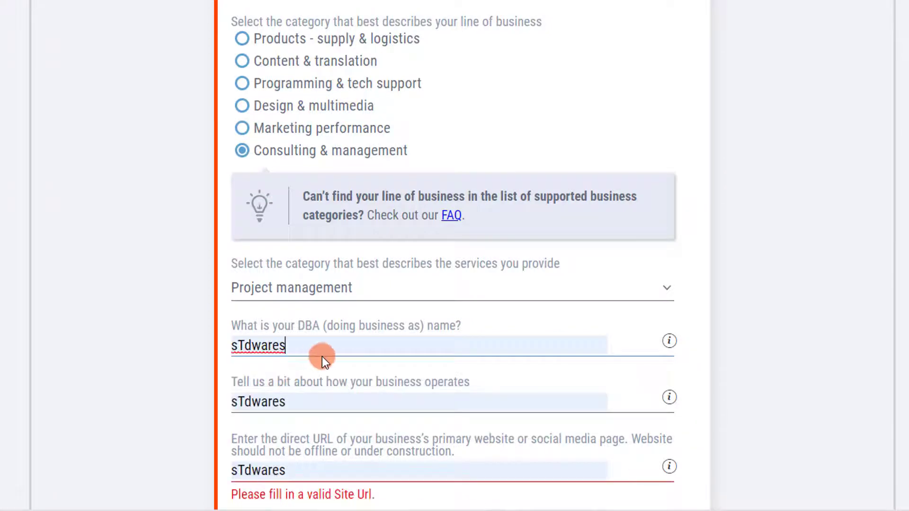
click(345, 343)
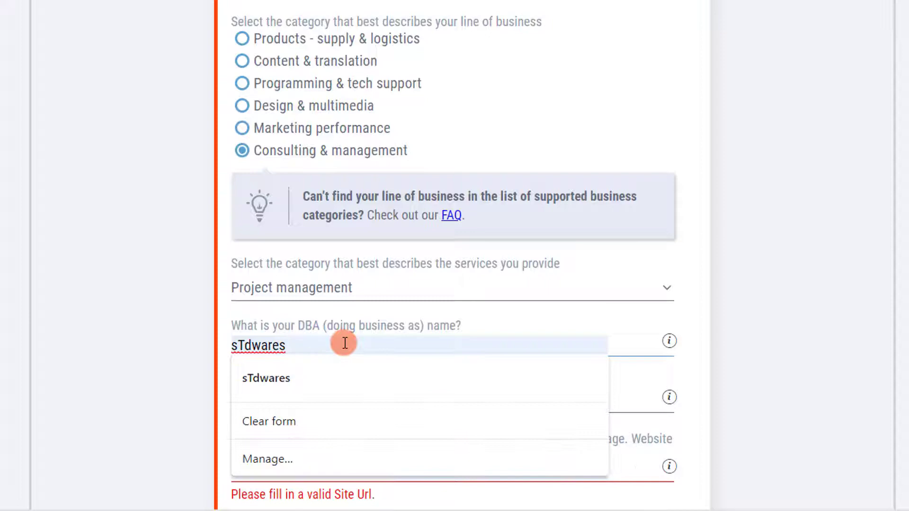
text(Freelancing Venture)
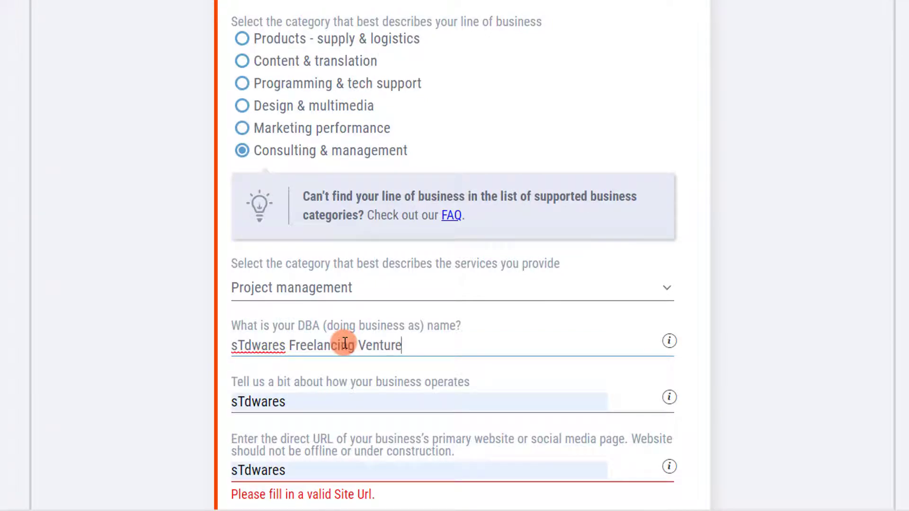
scroll(345, 344, down, 2)
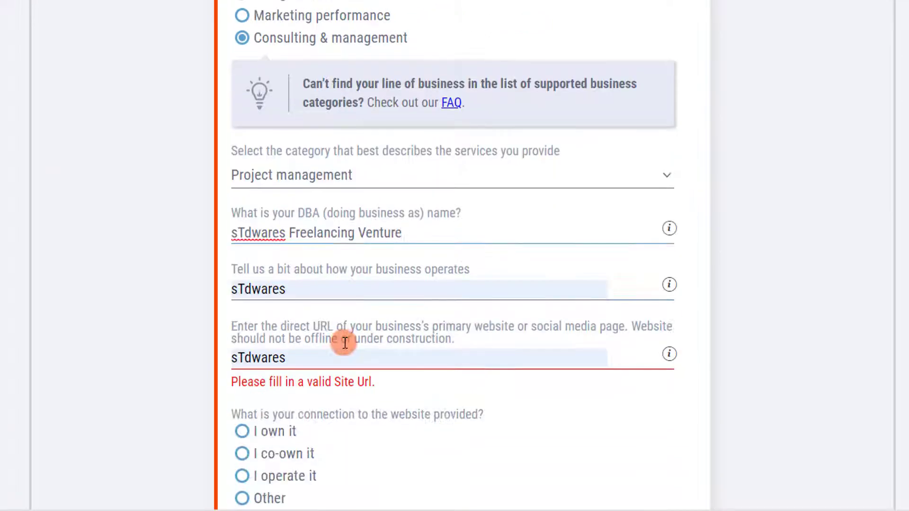
scroll(341, 341, down, 2)
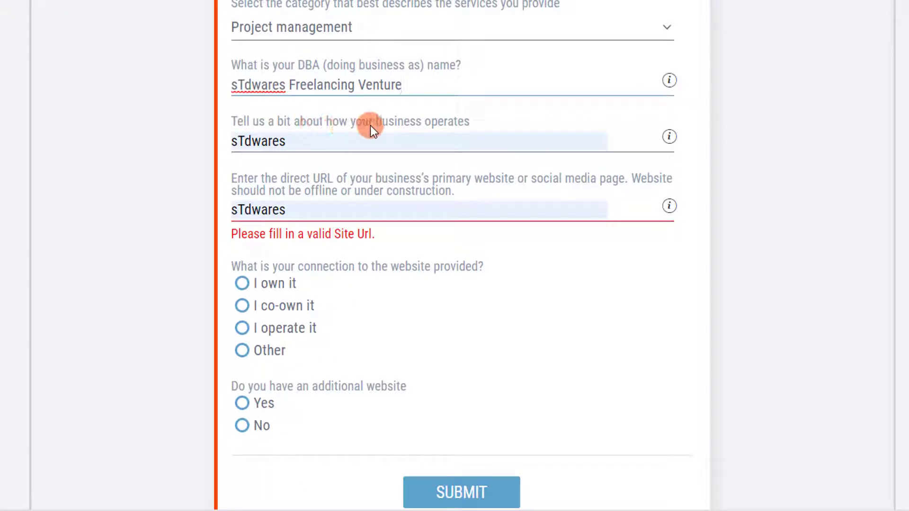
Clear the placeholder 'sTdwares' from the business-operations description
click(357, 137)
key(BackSpace)
key(BackSpace)
key(BackSpace)
key(BackSpace)
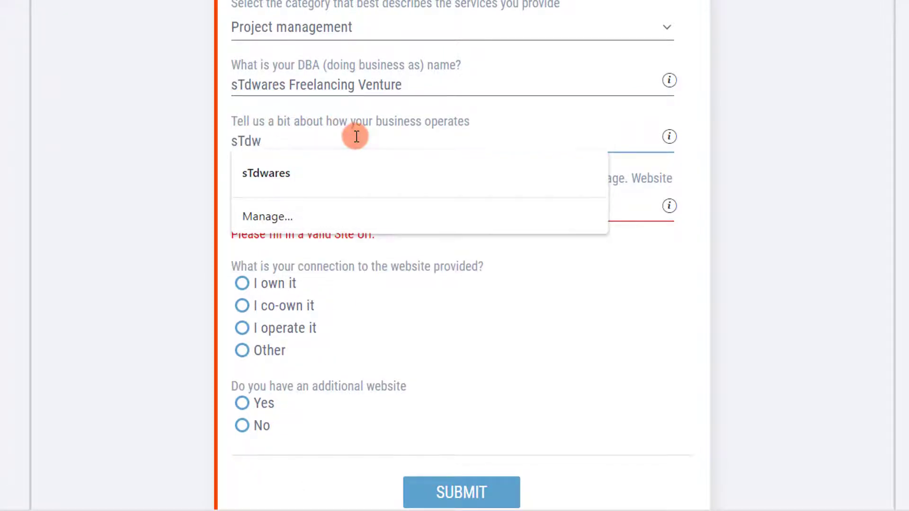
key(BackSpace)
key(BackSpace)
key(BackSpace)
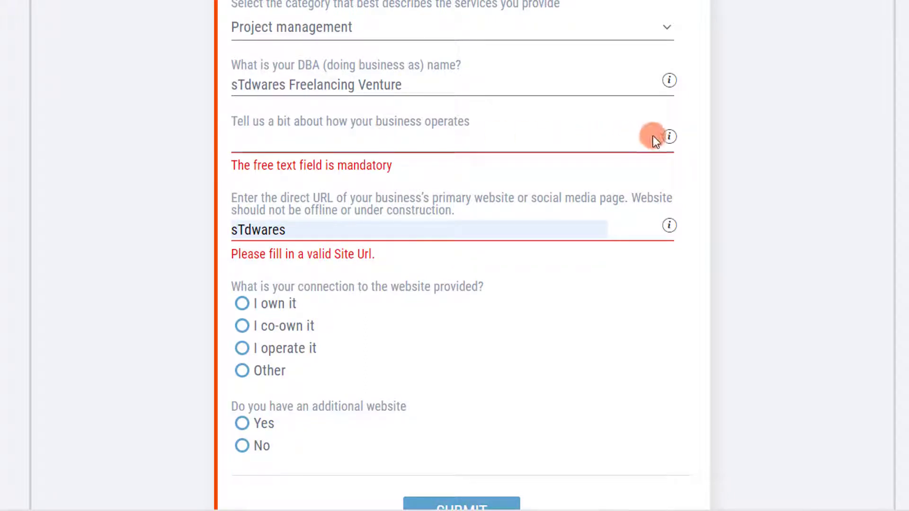
mouse_move(669, 137)
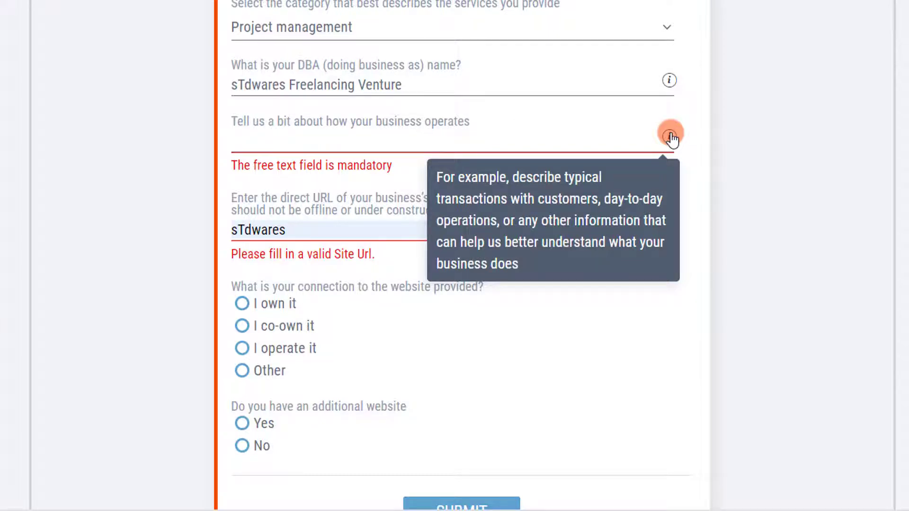
text(Help)
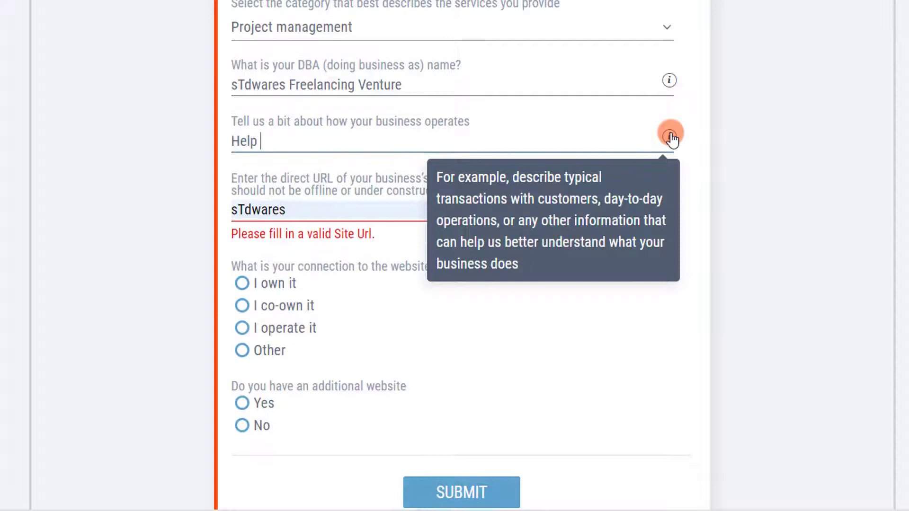
text( Clientssetup)
key(Left)
key(Left)
key(Left)
key(Delete)
key(Delete)
key(Delete)
text(set up)
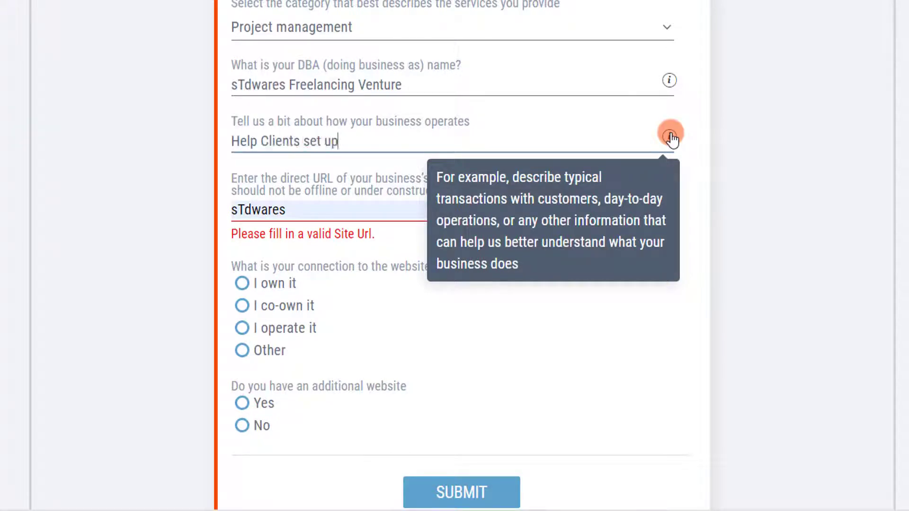
text( and develop their busin)
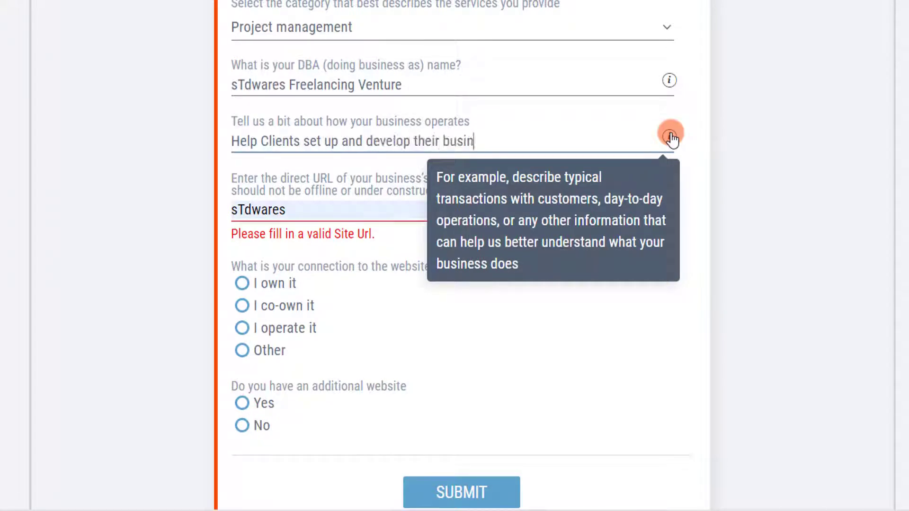
text(esses. Working with startups)
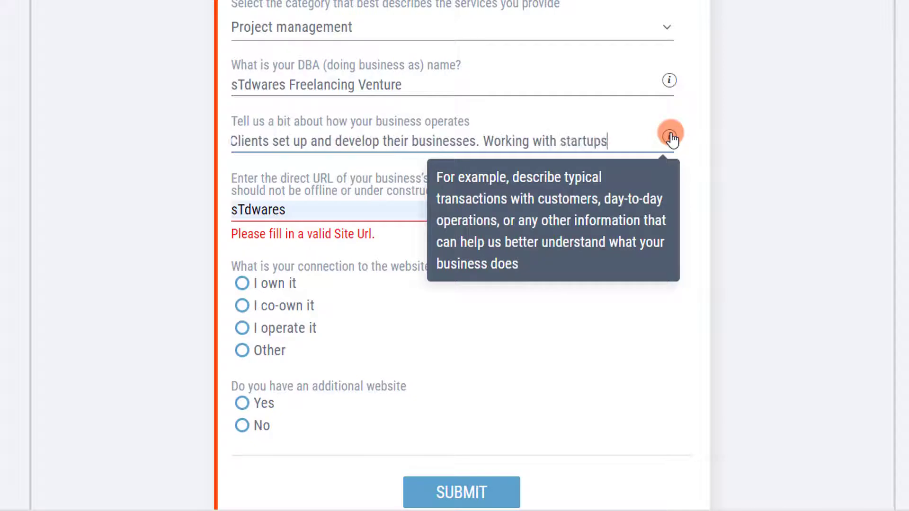
text( to grow.)
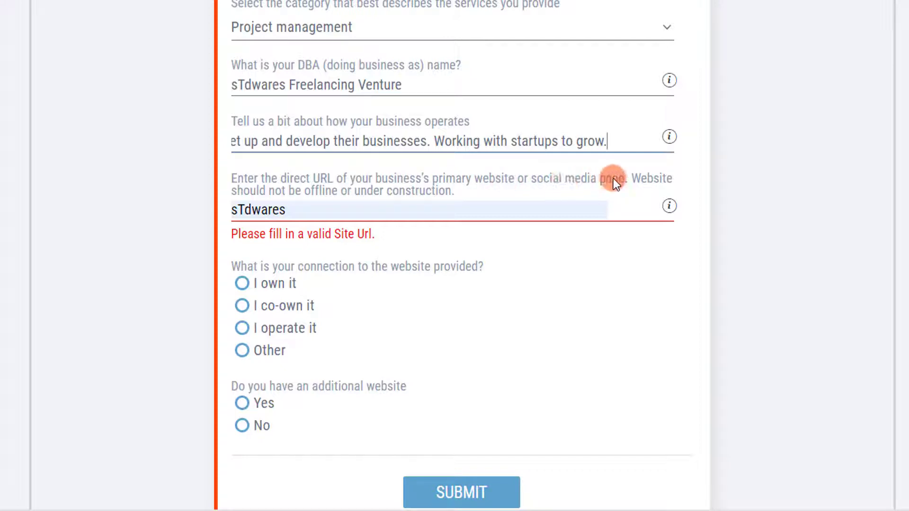
click(370, 211)
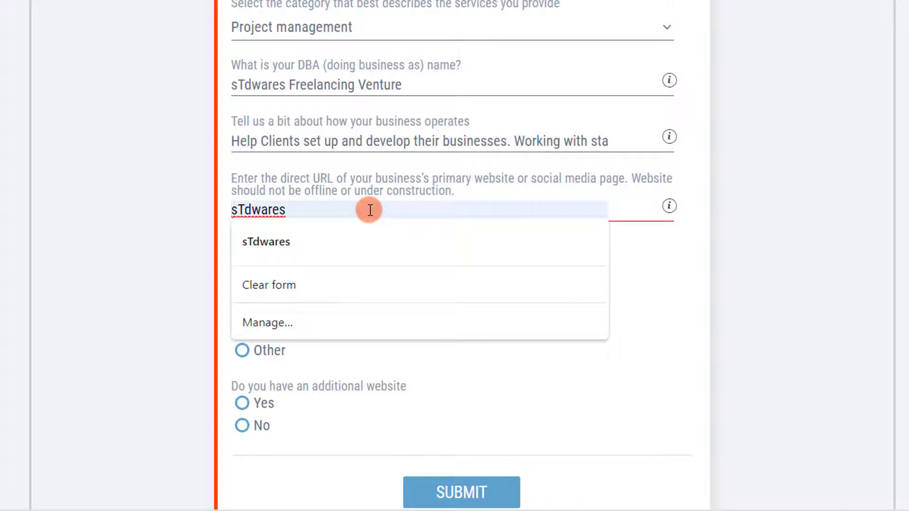
key(Home)
text(www.sTdwares)
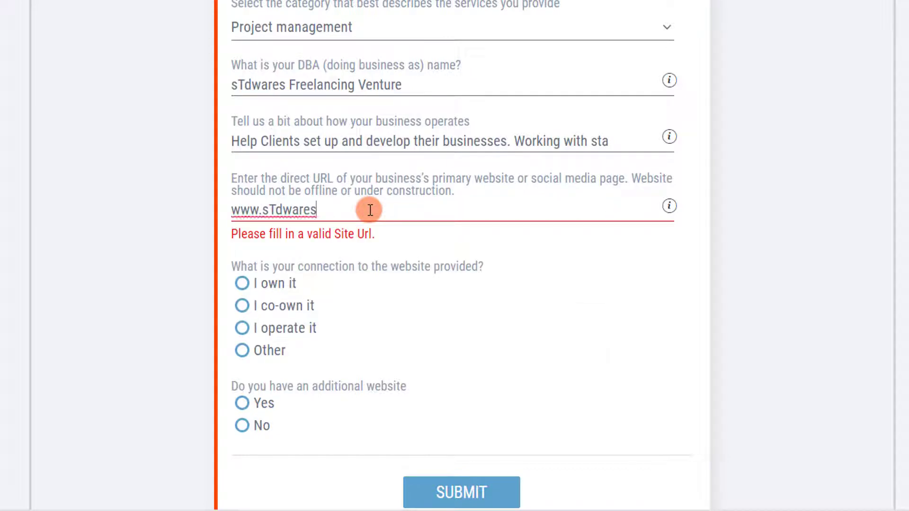
text(.com)
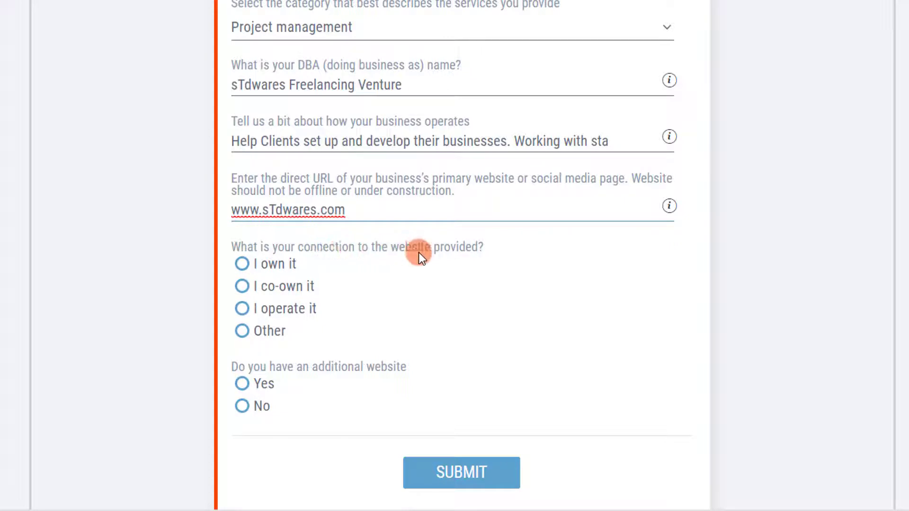
Mark the website as owned with no additional website and submit the Business Profile
click(242, 267)
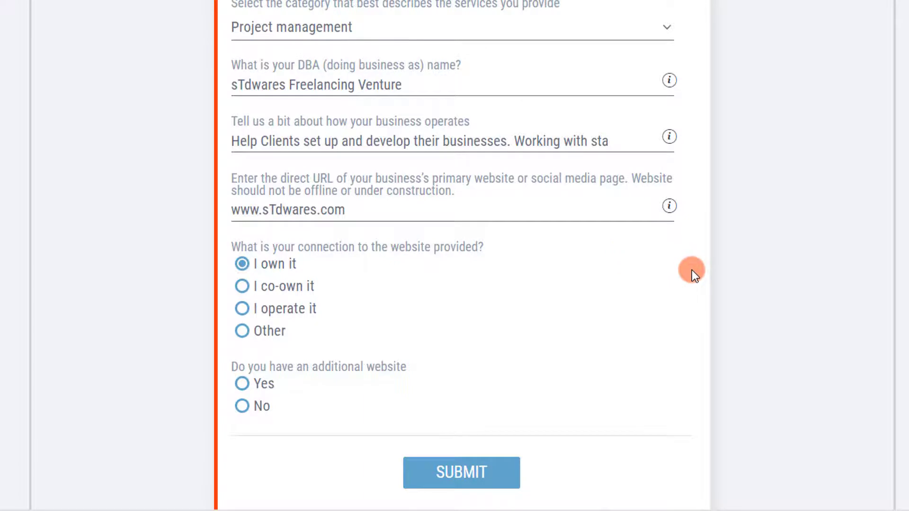
scroll(692, 269, down, 3)
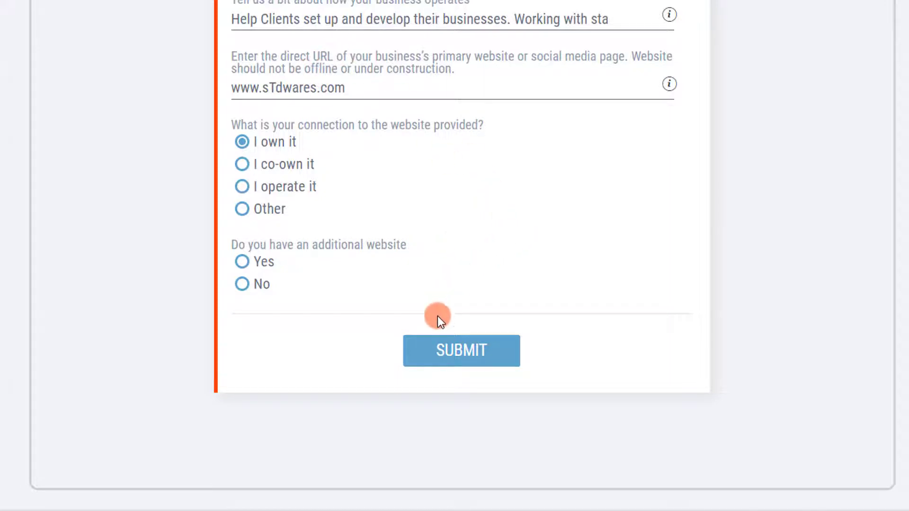
click(456, 353)
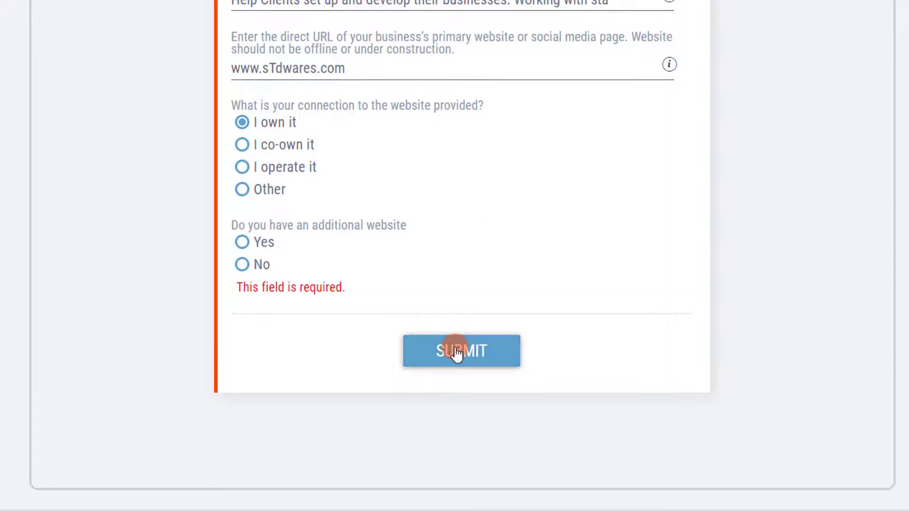
click(243, 266)
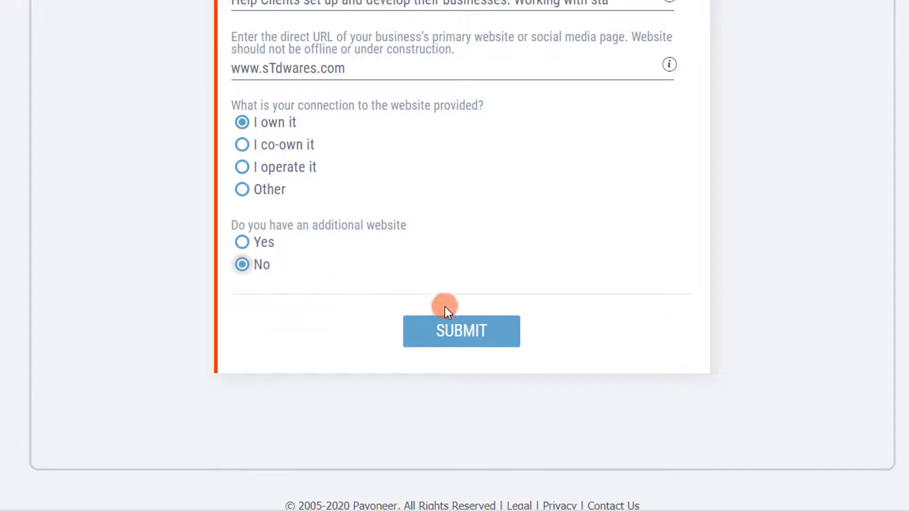
click(469, 335)
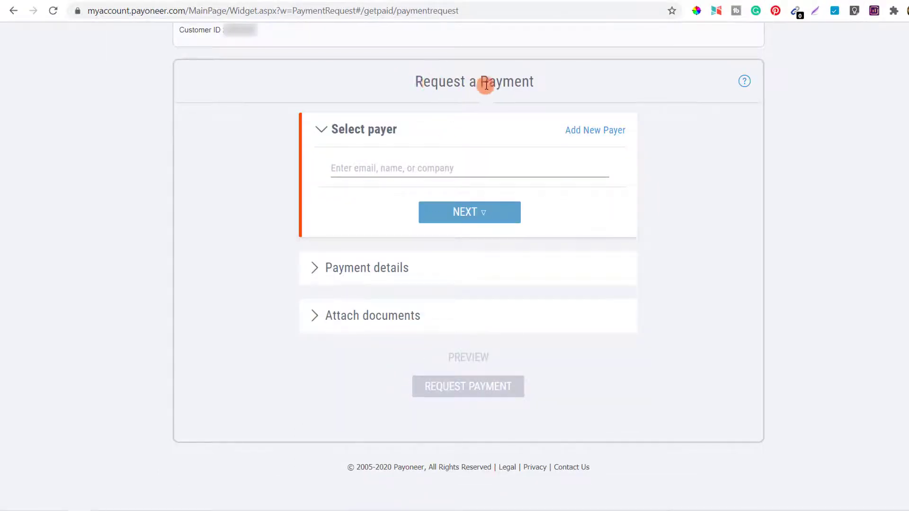
Enter the new payer's email on the payment request and continue
click(356, 169)
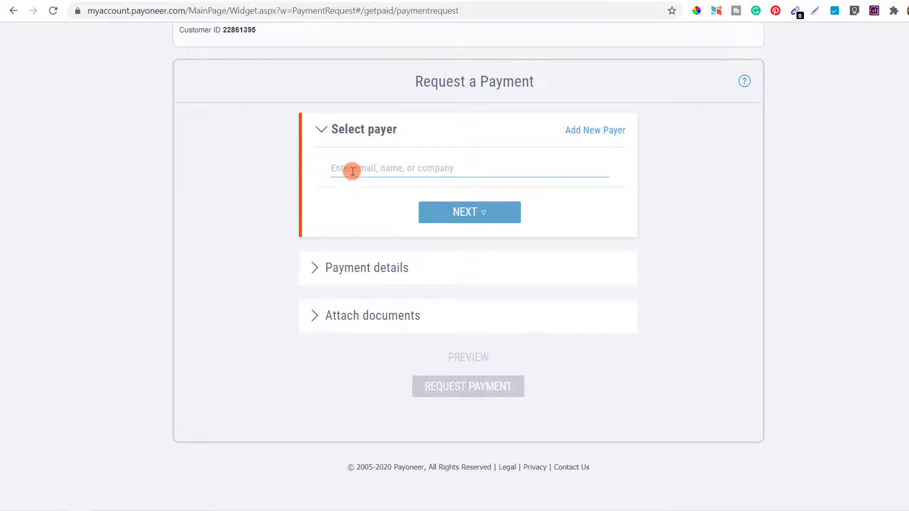
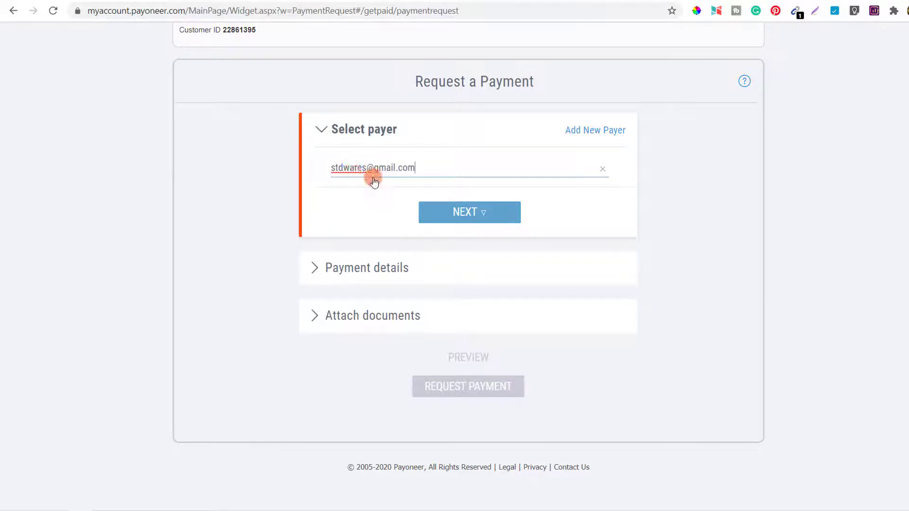
click(469, 212)
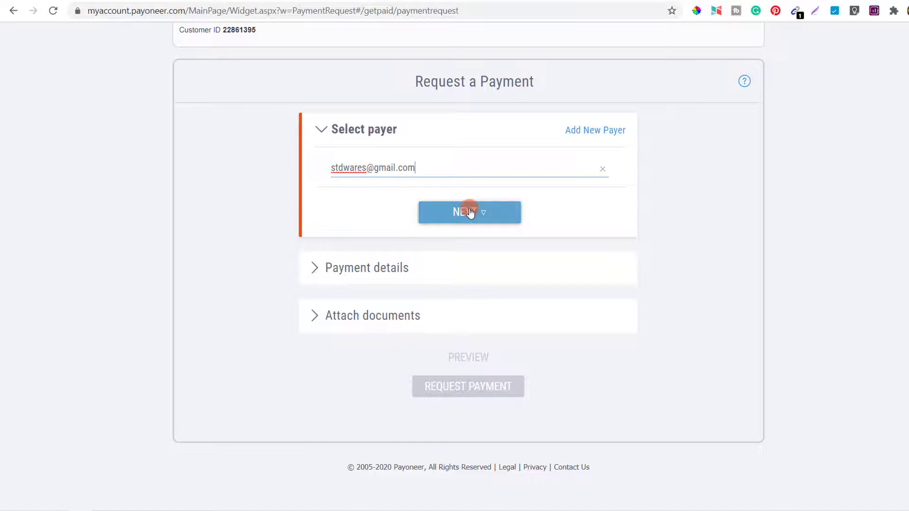
click(469, 212)
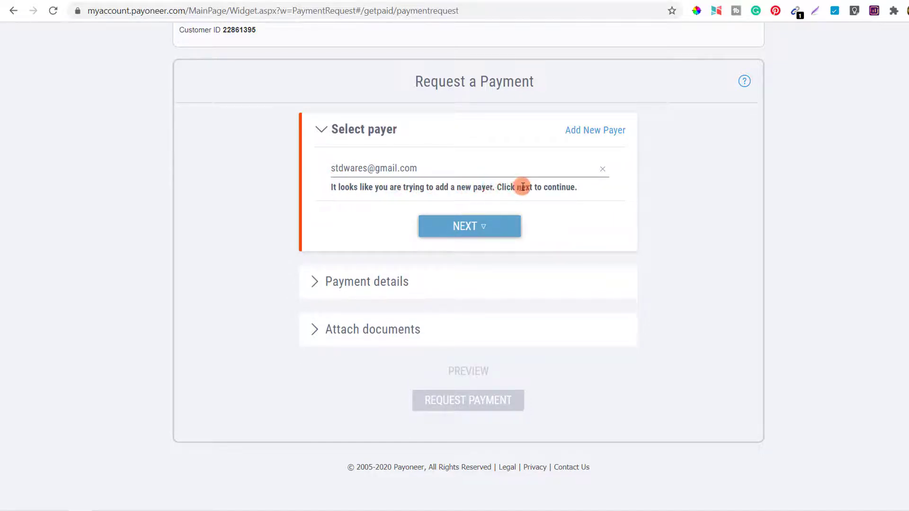
click(478, 226)
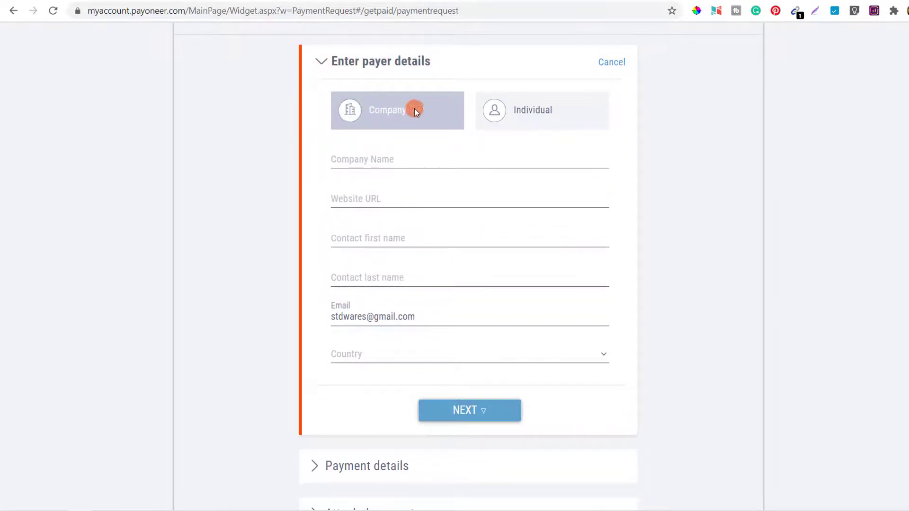
click(544, 111)
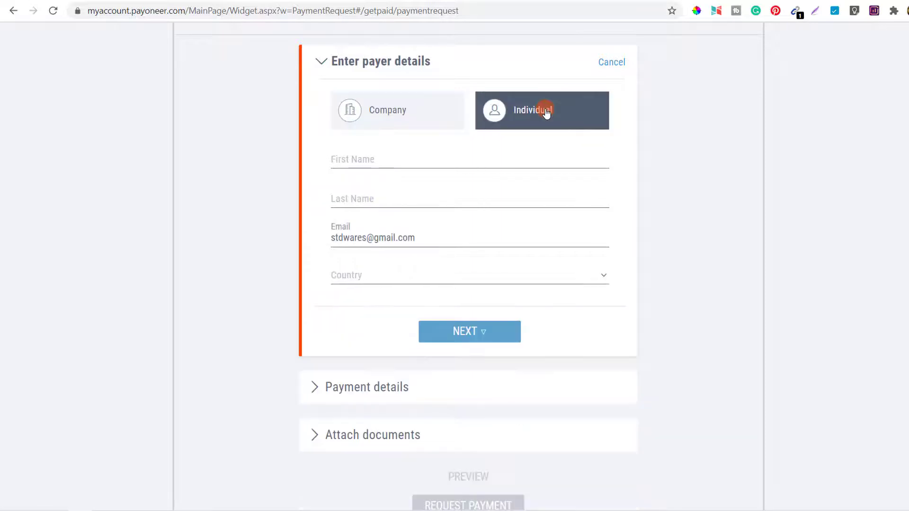
click(380, 160)
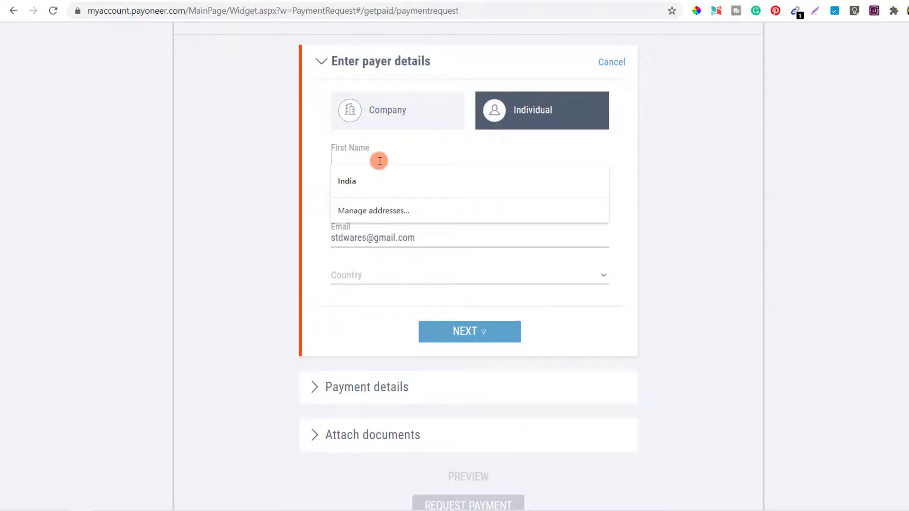
text(Tan)
click(357, 197)
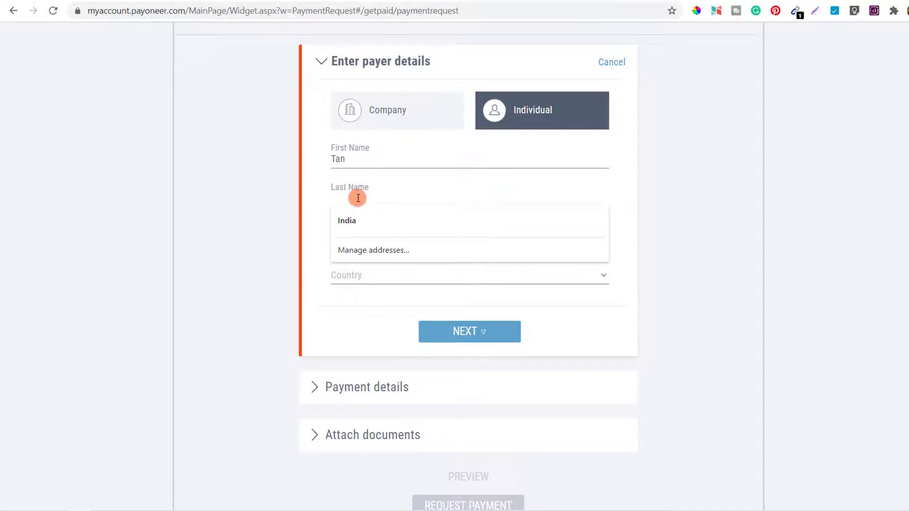
text(sTdwares)
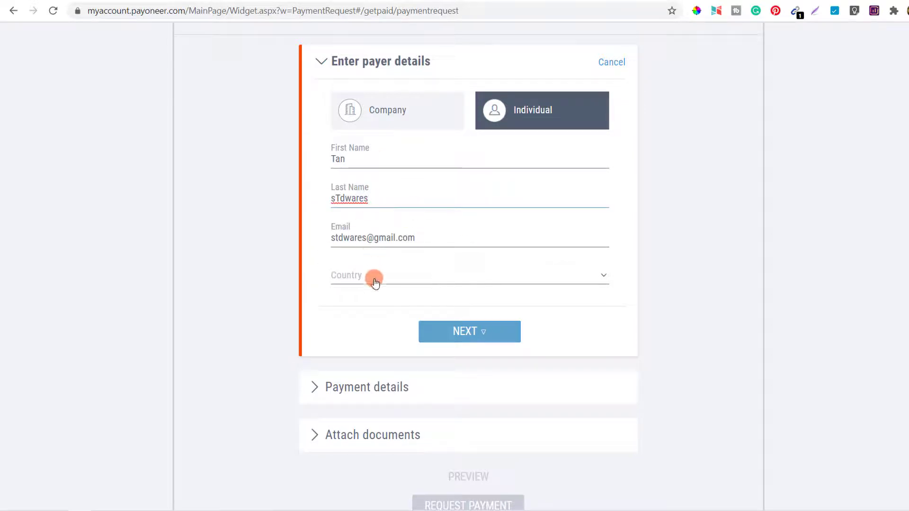
Set the payer's country to Israel and confirm the payer details
click(372, 278)
scroll(427, 371, down, 2)
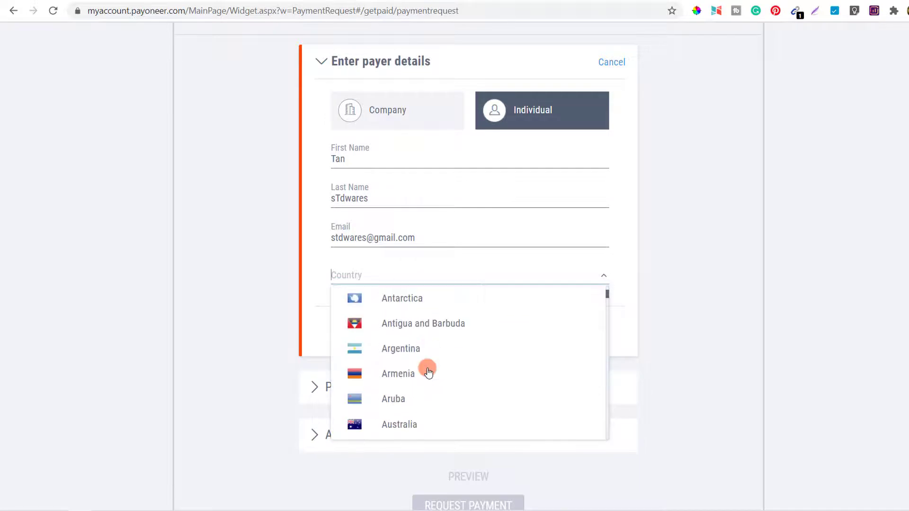
scroll(426, 369, down, 1)
scroll(428, 373, down, 2)
scroll(428, 373, down, 3)
scroll(429, 373, down, 2)
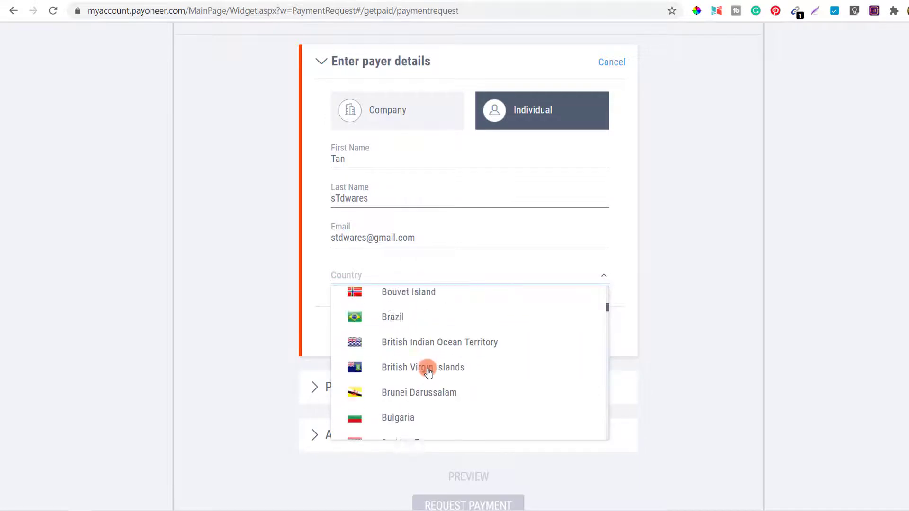
scroll(428, 373, down, 1)
scroll(428, 372, down, 2)
scroll(428, 373, down, 3)
scroll(428, 372, down, 1)
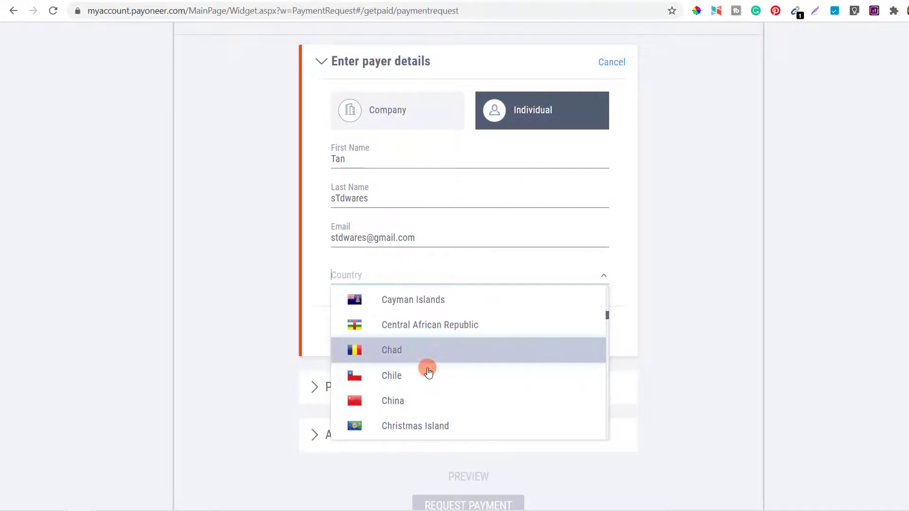
scroll(428, 372, down, 2)
scroll(428, 372, down, 3)
scroll(429, 372, down, 2)
scroll(429, 373, down, 1)
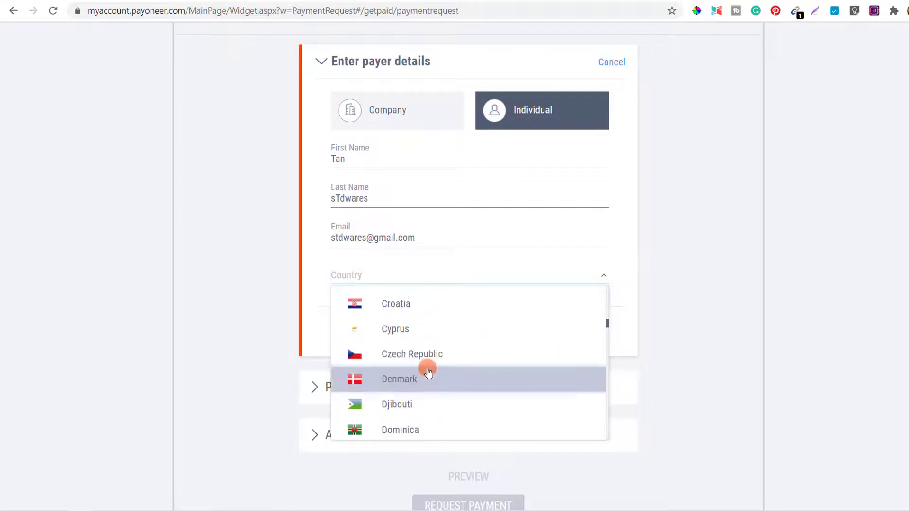
scroll(428, 372, down, 2)
scroll(428, 373, down, 2)
scroll(429, 372, down, 2)
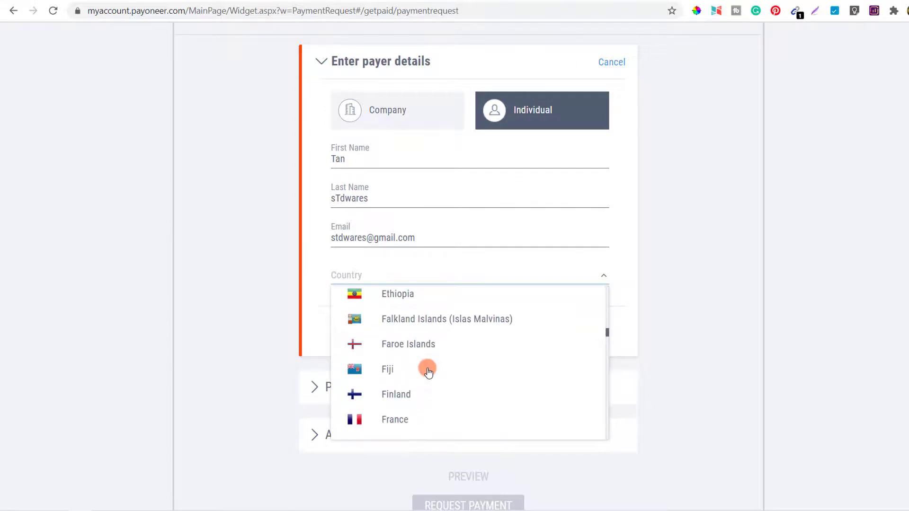
scroll(428, 373, down, 2)
scroll(428, 373, down, 1)
scroll(428, 373, down, 2)
scroll(428, 372, down, 2)
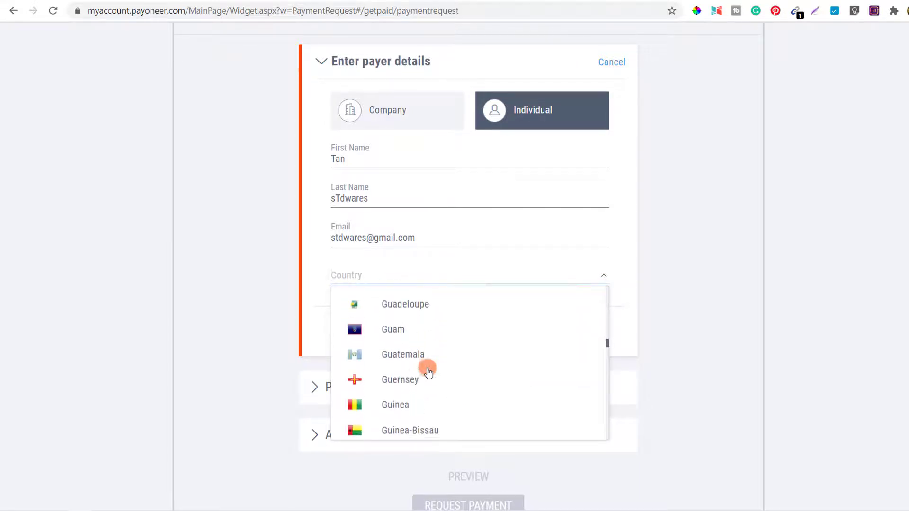
scroll(428, 373, down, 2)
scroll(429, 372, down, 2)
scroll(429, 372, down, 1)
scroll(427, 370, down, 2)
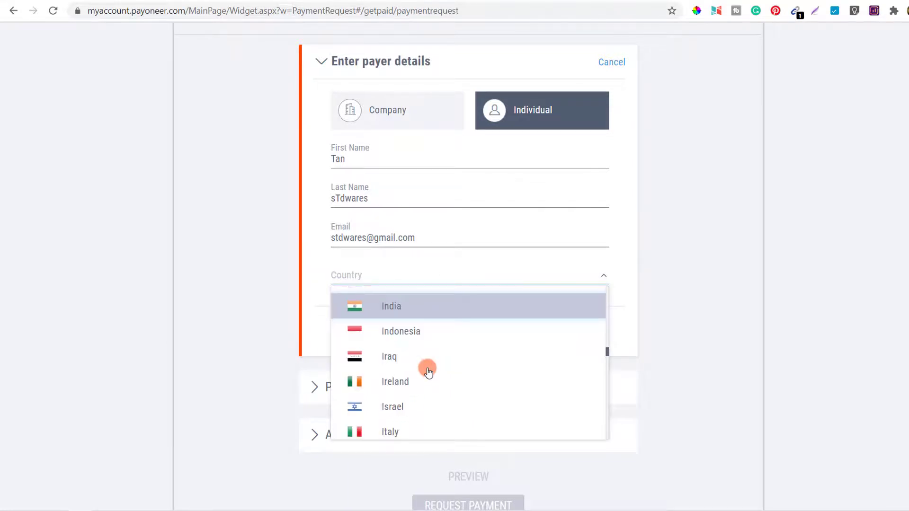
scroll(446, 356, down, 2)
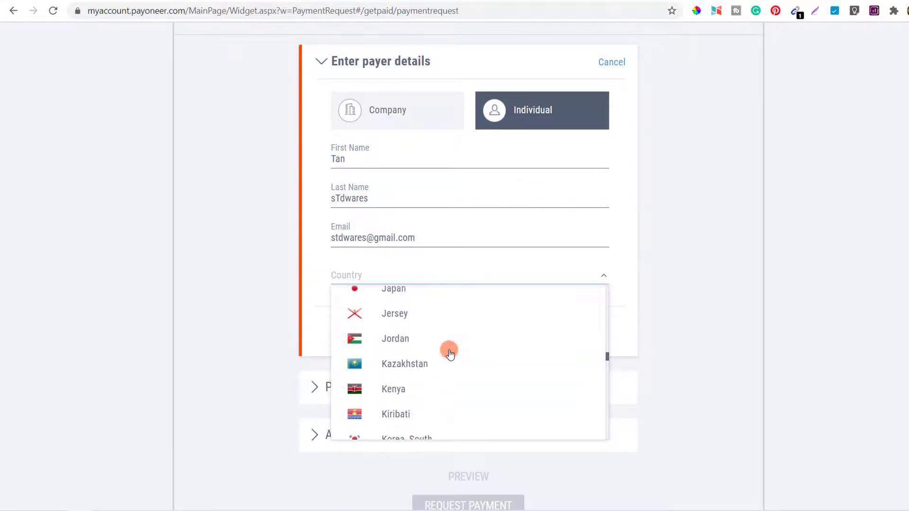
scroll(448, 355, down, 1)
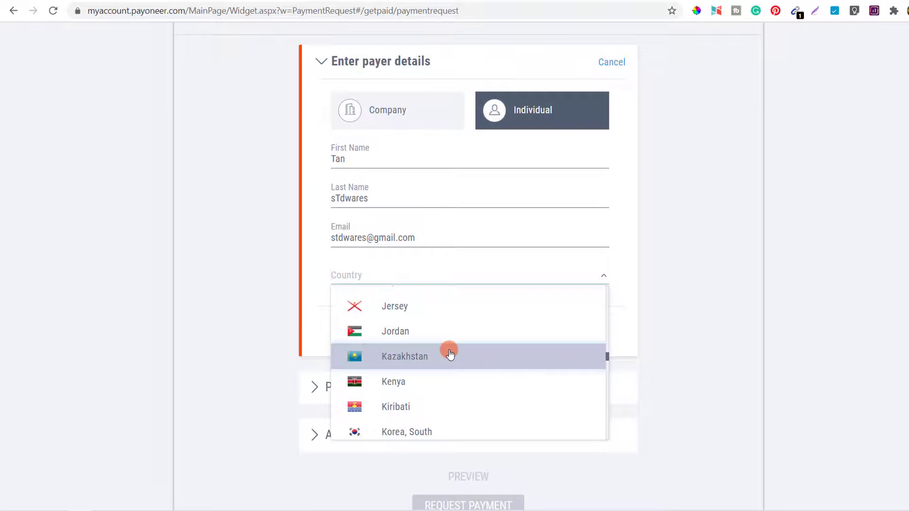
scroll(450, 355, down, 1)
scroll(450, 355, up, 2)
scroll(450, 355, up, 1)
scroll(433, 349, up, 3)
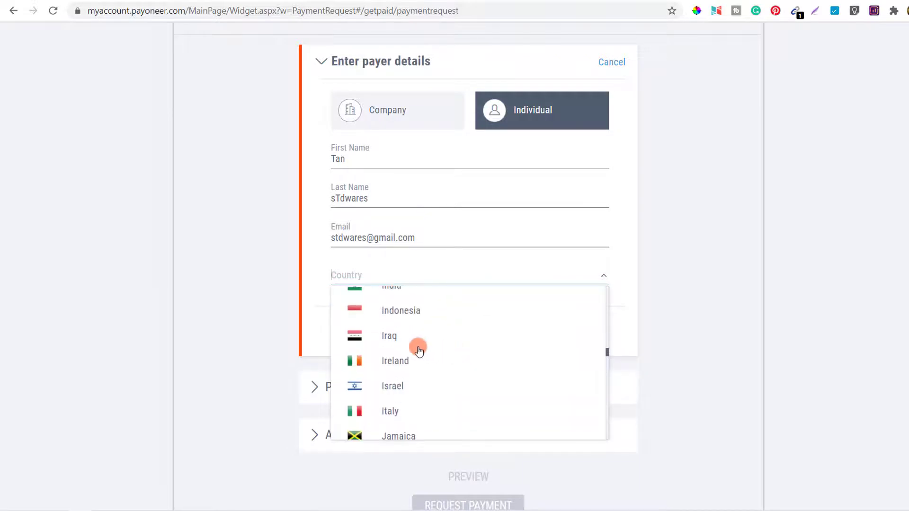
scroll(402, 325, up, 1)
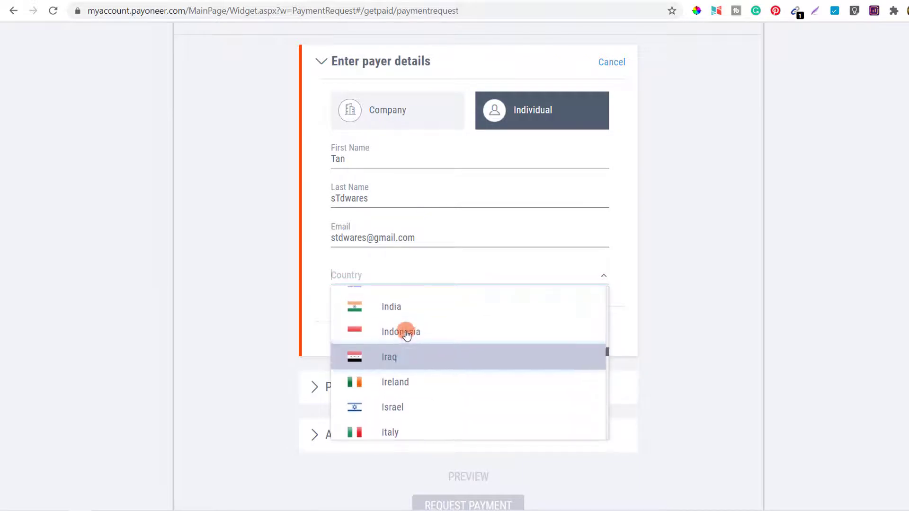
click(394, 409)
click(465, 338)
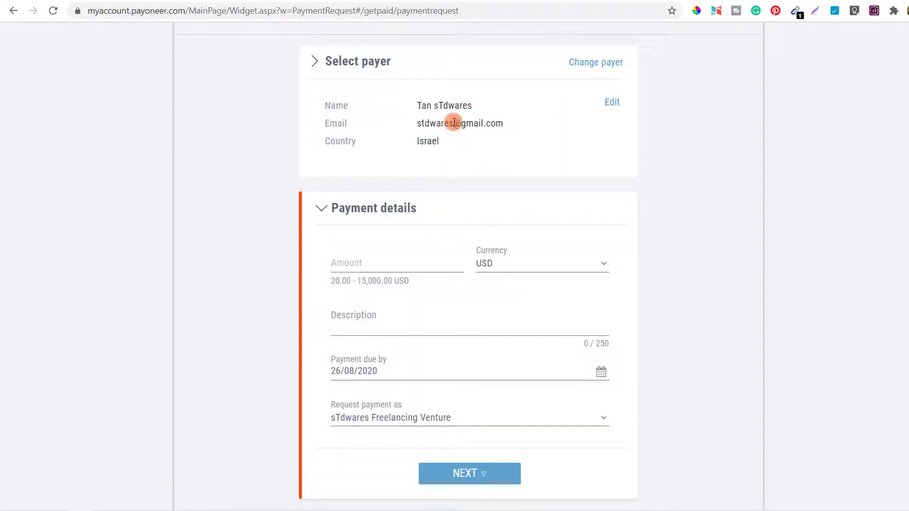
Enter 500 USD with description 'Weekly Payment' and confirm the payment details
click(362, 263)
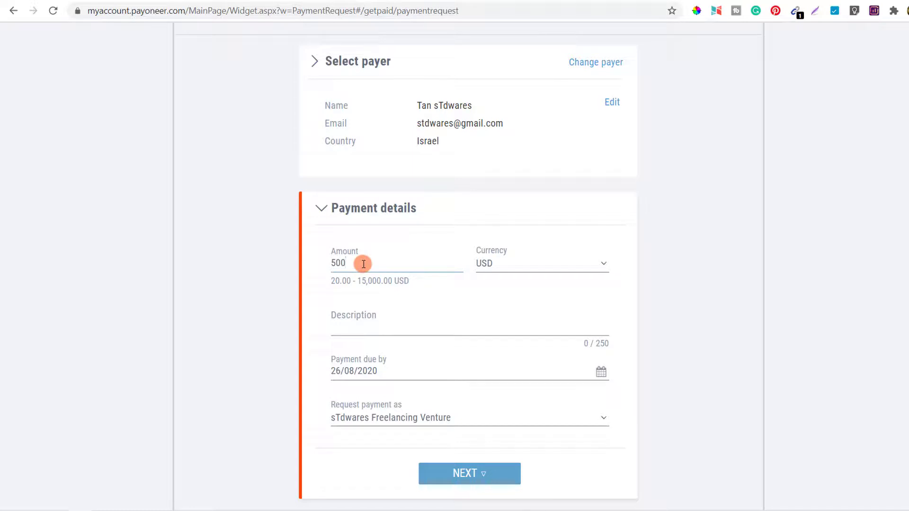
click(509, 266)
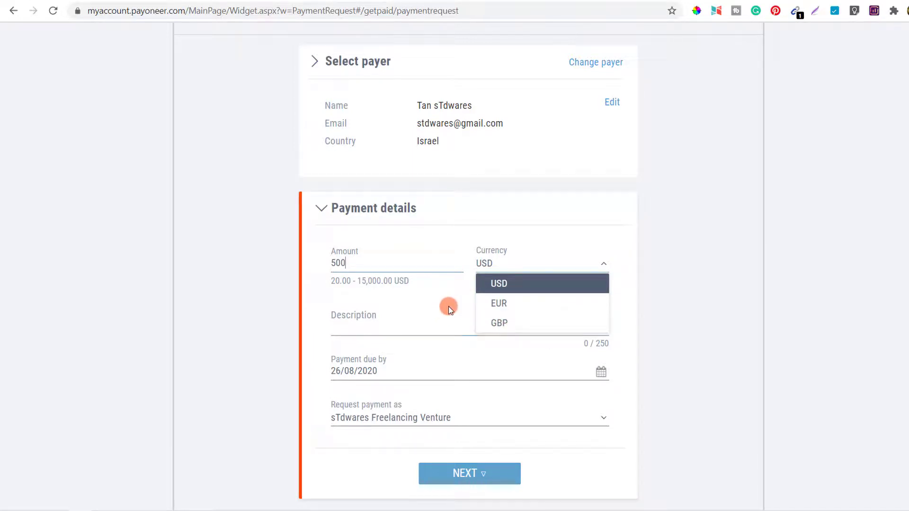
click(426, 315)
click(414, 326)
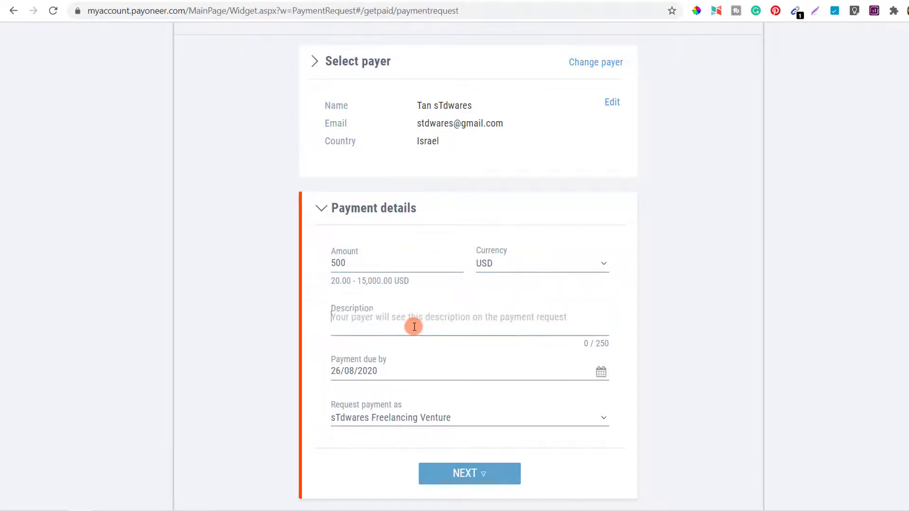
text(We)
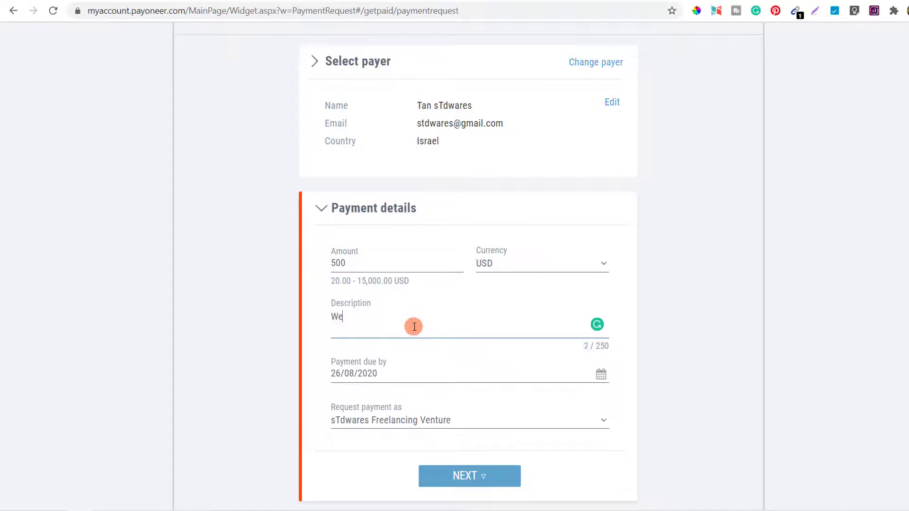
text(ekly )
text(Pay)
text(ment)
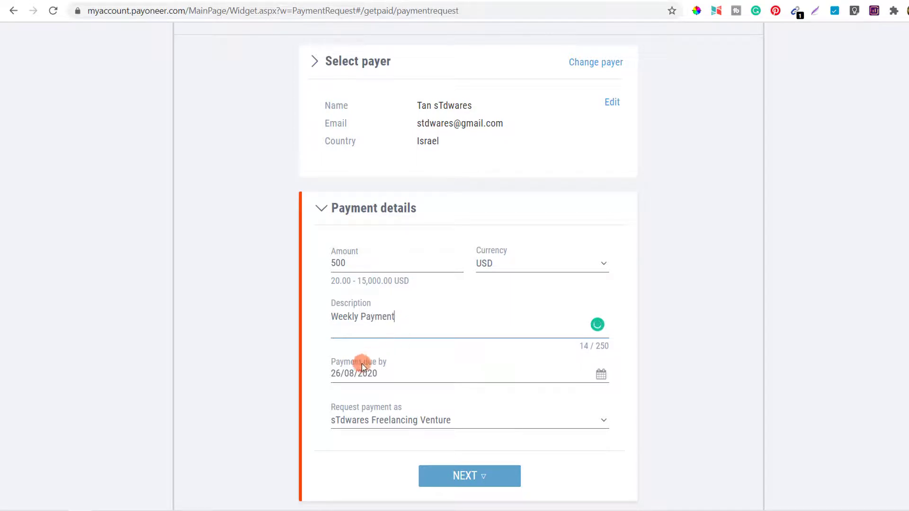
scroll(478, 376, down, 2)
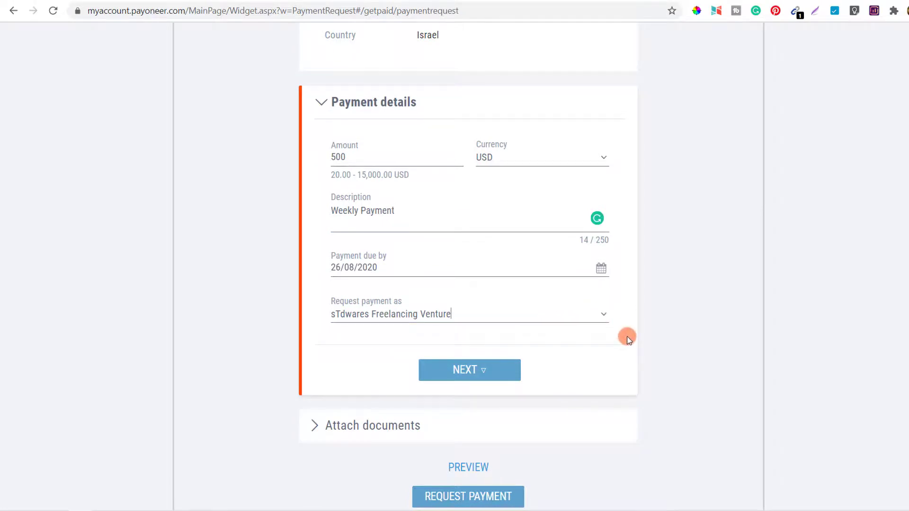
scroll(627, 337, up, 1)
scroll(627, 336, down, 2)
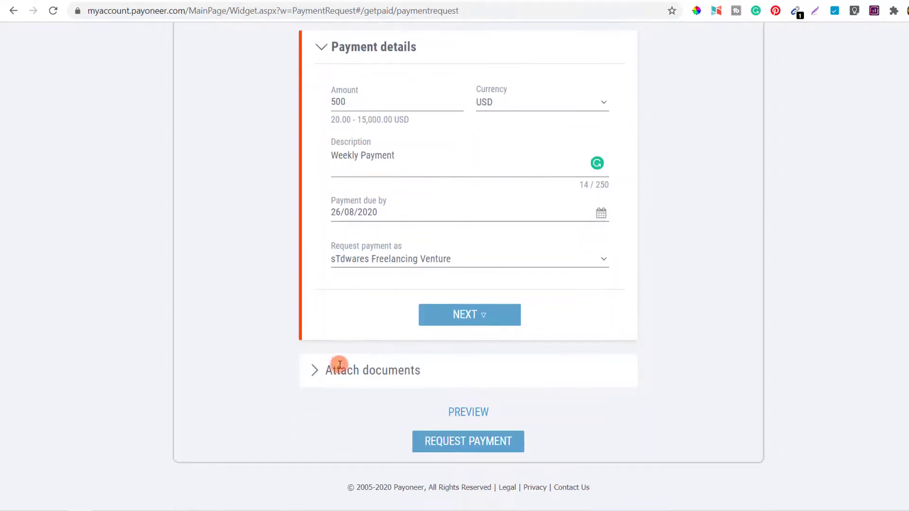
click(472, 320)
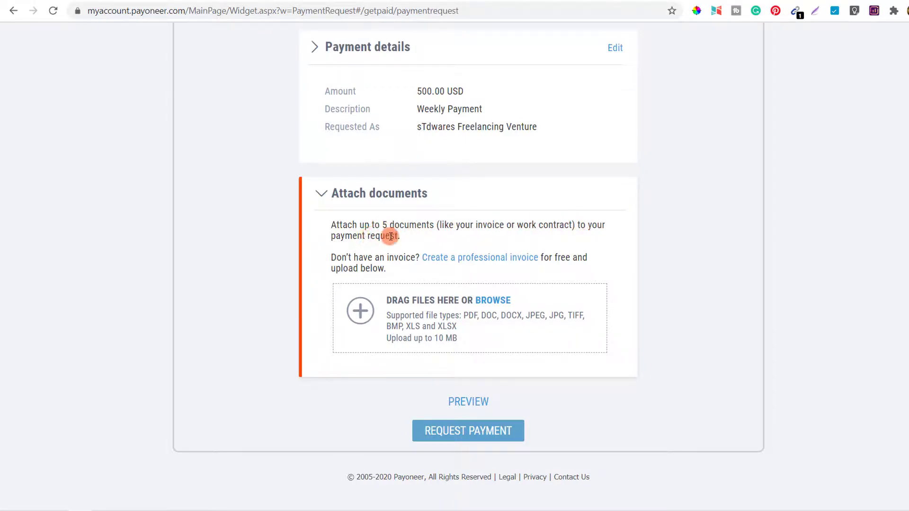
Bring up the context menu on the 'Create a professional invoice' link to open it in a new tab
right_click(512, 262)
click(544, 266)
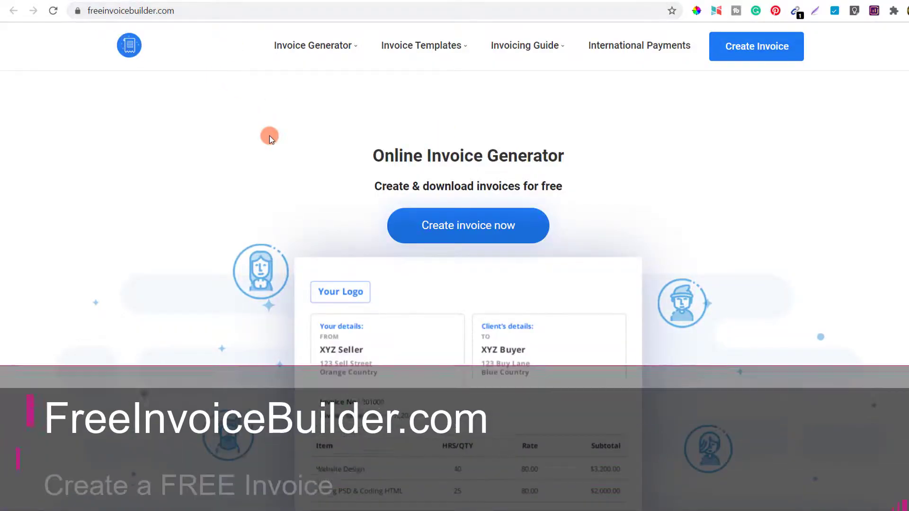
scroll(340, 236, down, 2)
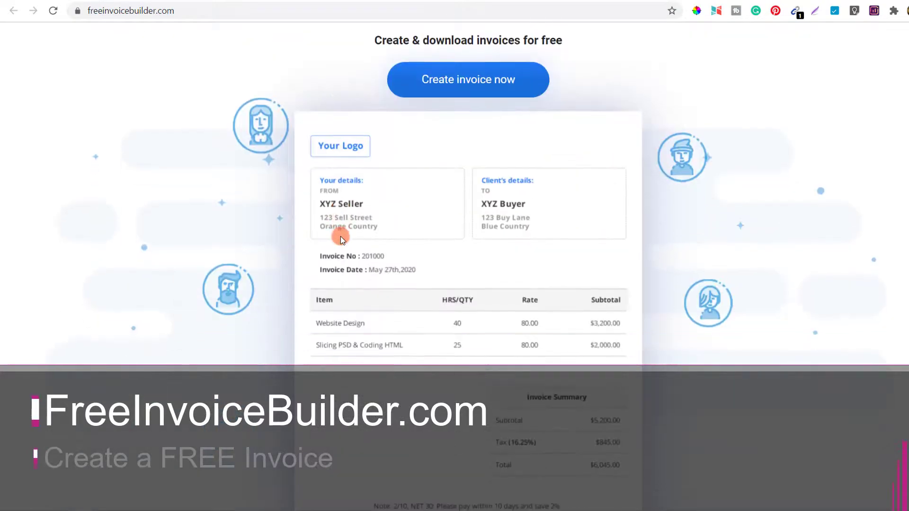
scroll(341, 237, up, 1)
scroll(341, 237, up, 1)
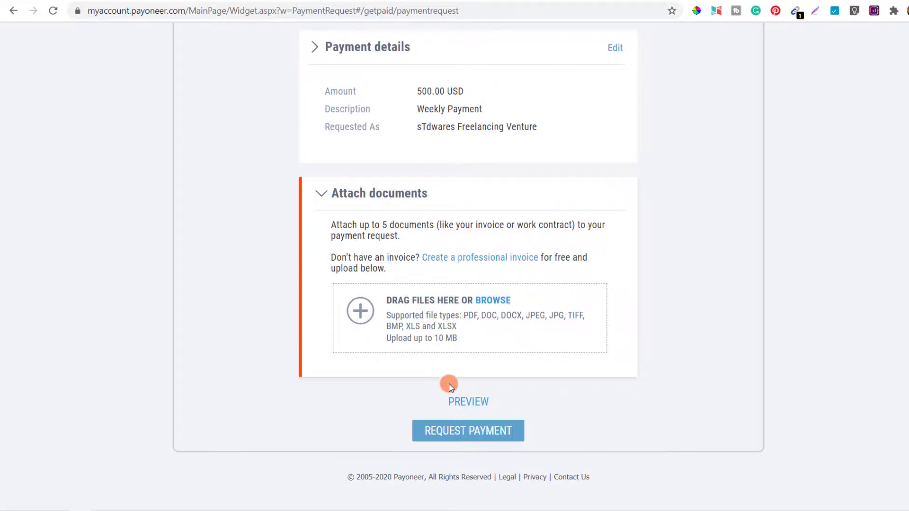
Submit the 500 USD 'Weekly Payment' request via REQUEST PAYMENT, producing the Submitted confirmation
click(469, 432)
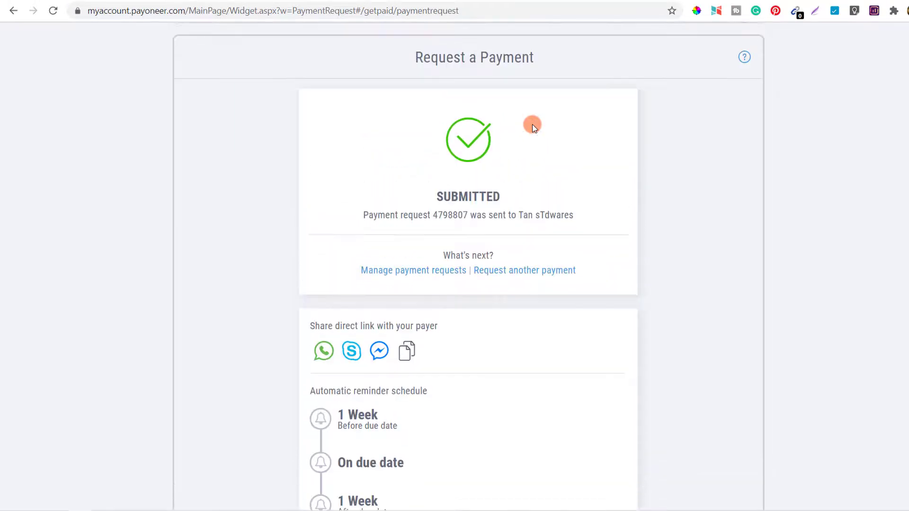
scroll(533, 125, down, 3)
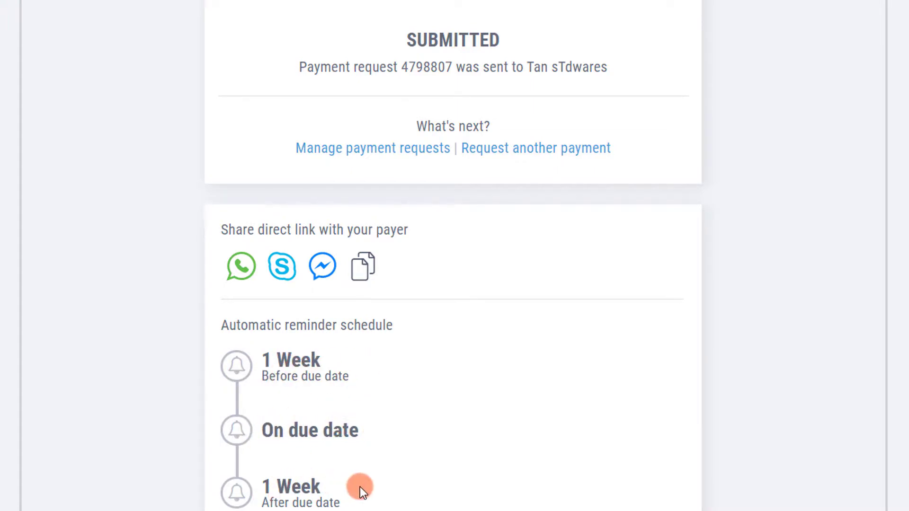
scroll(367, 486, up, 2)
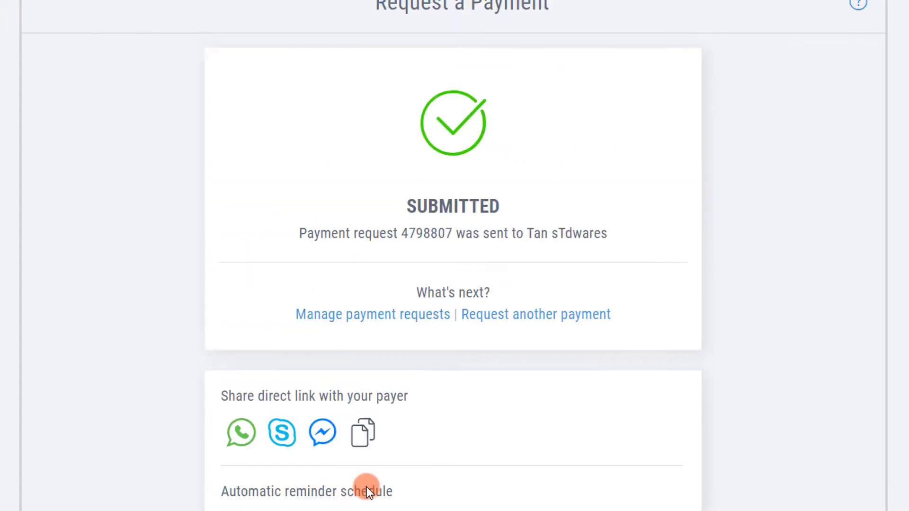
scroll(367, 487, down, 2)
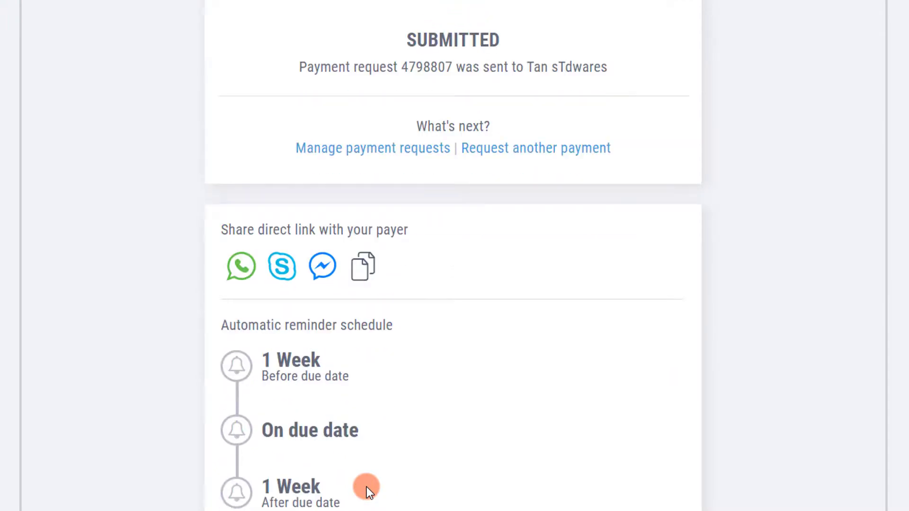
scroll(367, 486, up, 2)
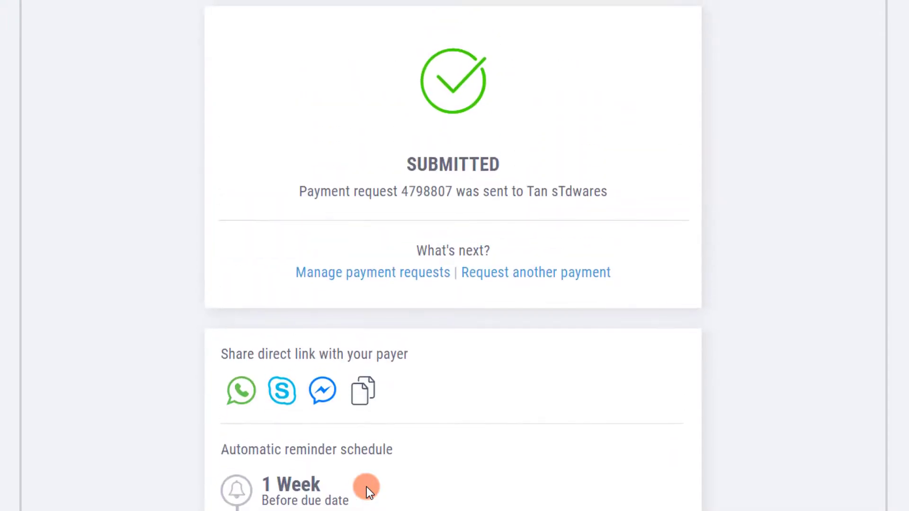
scroll(366, 487, up, 1)
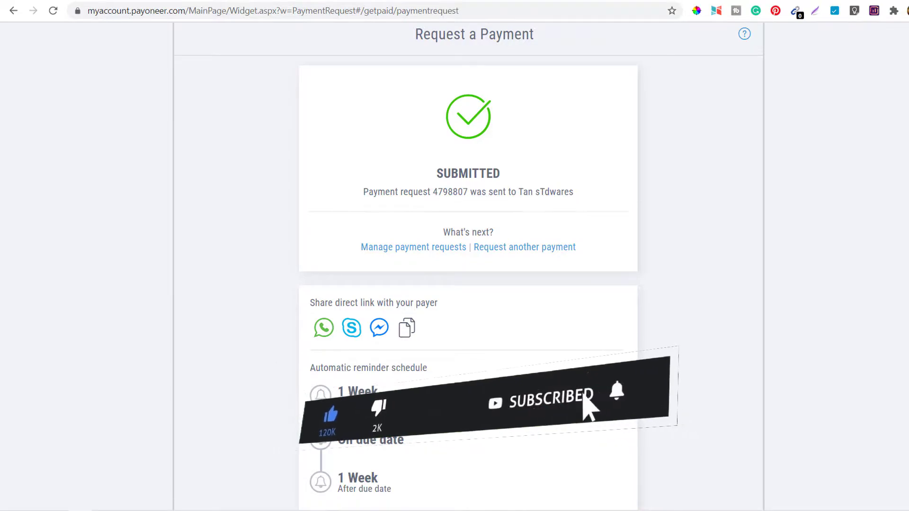
key(ctrl+Tab)
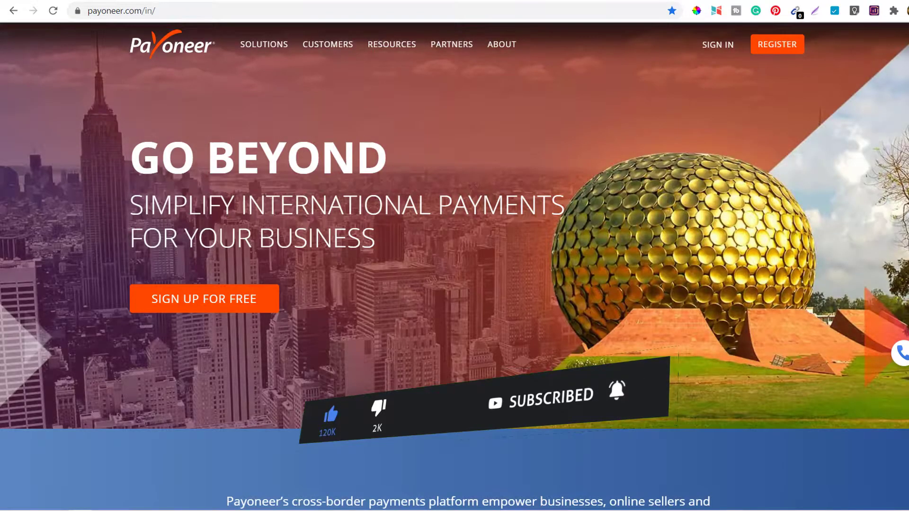